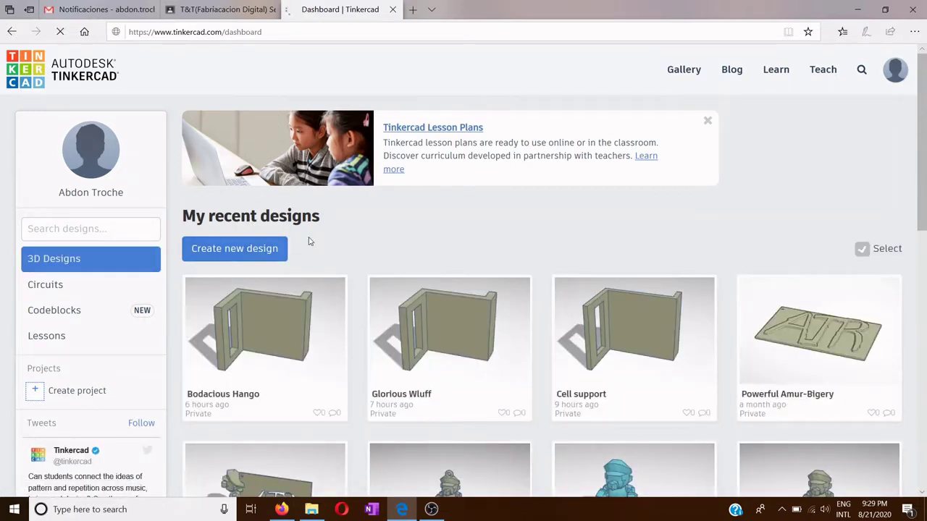
Create a new 3D design and import dibujo 01.svg centred on the artboard at scale 100.
{"action": "left_click", "coordinate": [279, 250]}
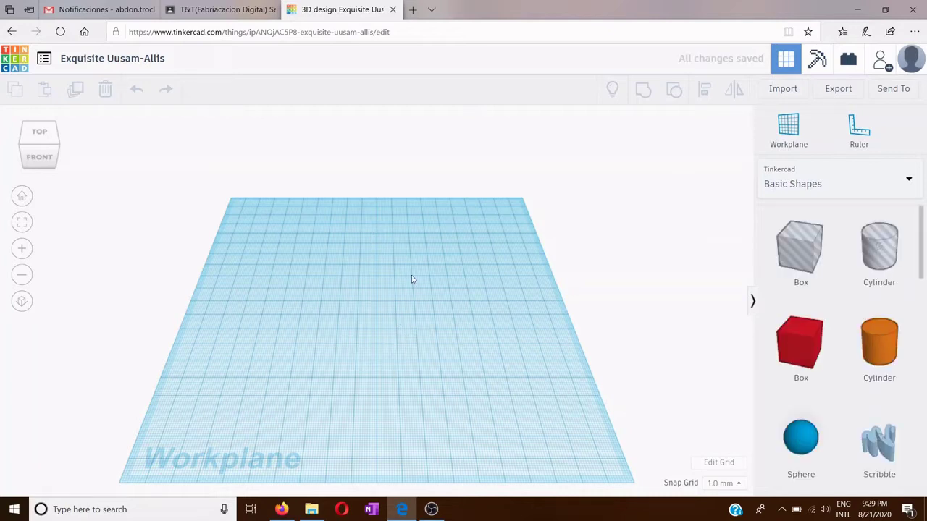
{"action": "left_click", "coordinate": [775, 89]}
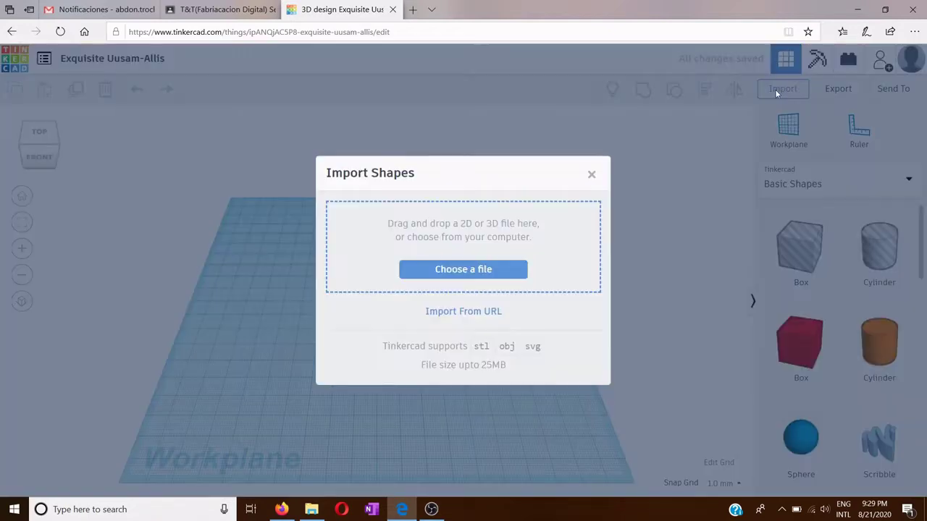
{"action": "left_click", "coordinate": [453, 276]}
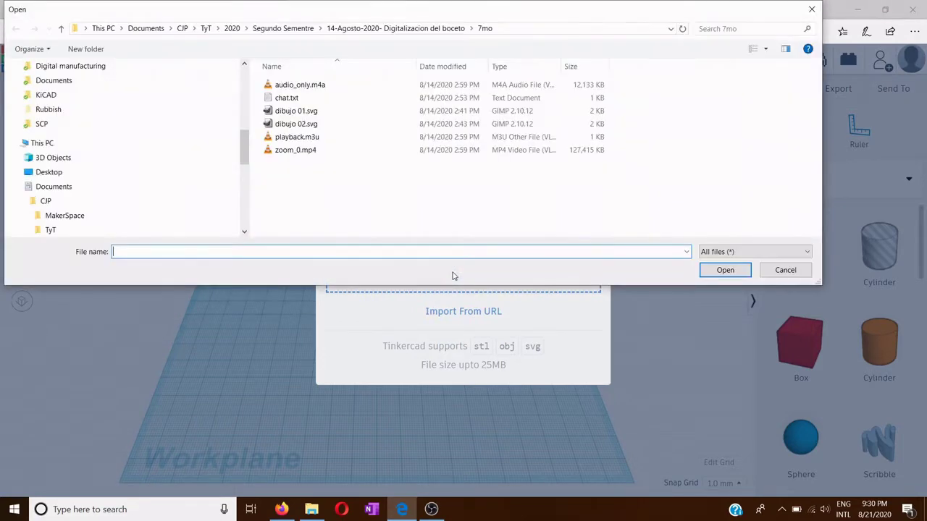
{"action": "left_click", "coordinate": [315, 112]}
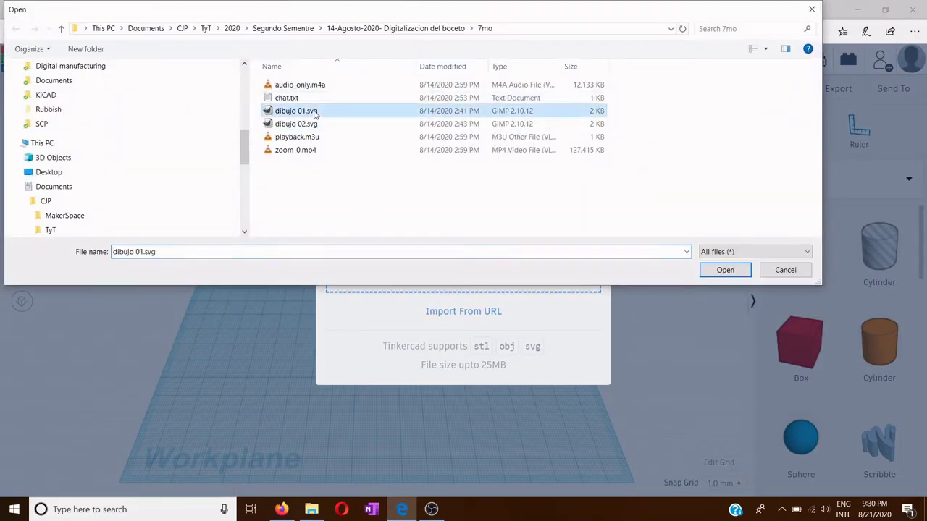
{"action": "left_click", "coordinate": [710, 270]}
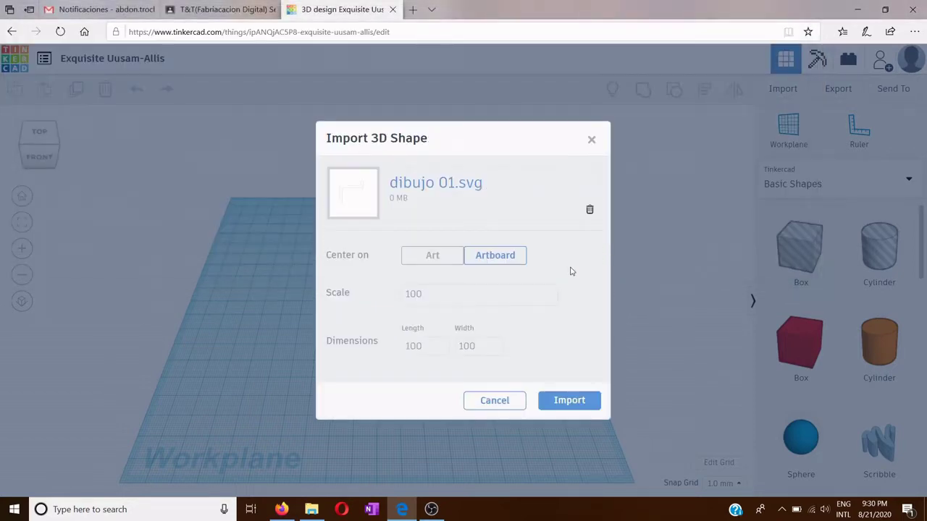
{"action": "left_click", "coordinate": [565, 408]}
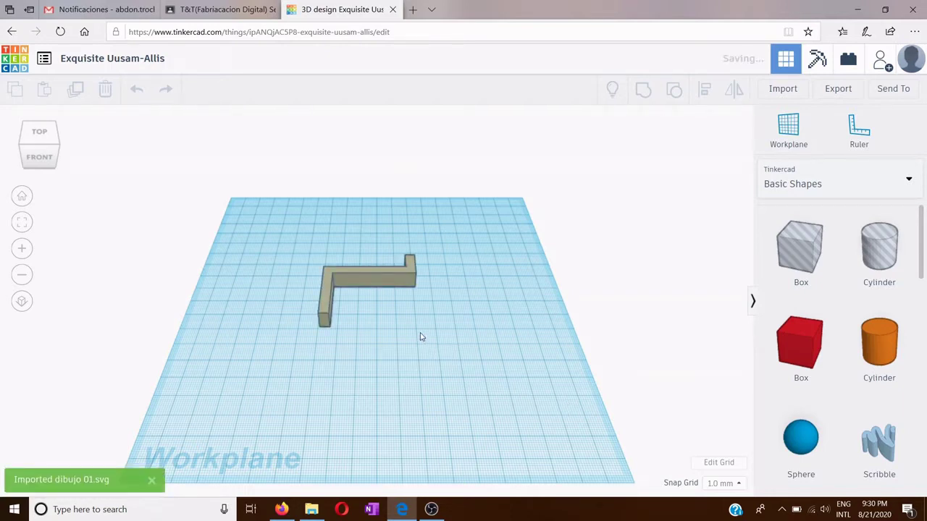
Set the imported bracket's height to 45 mm.
{"action": "left_click", "coordinate": [361, 272]}
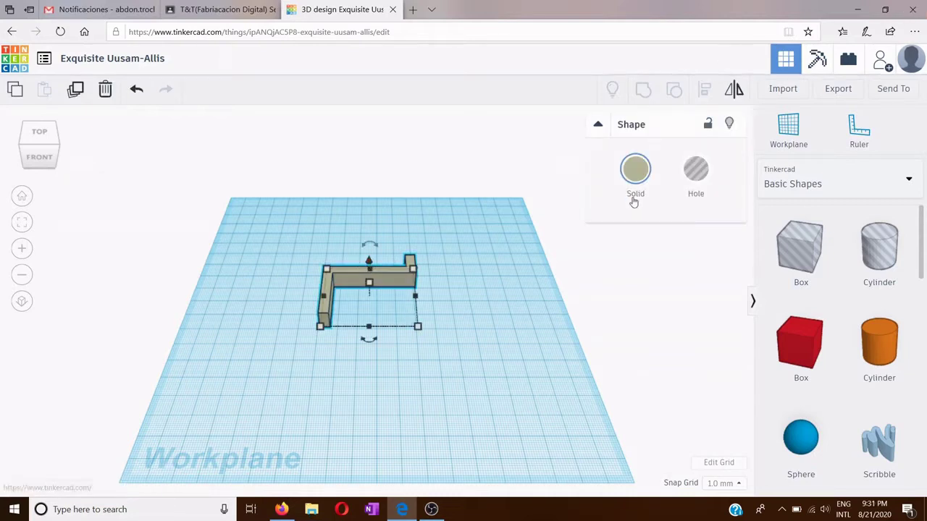
{"action": "mouse_move", "coordinate": [369, 281]}
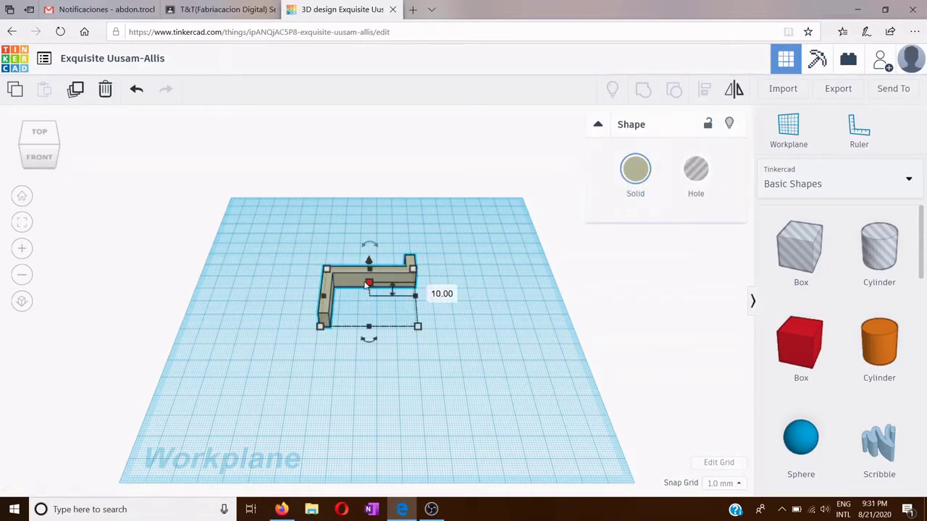
{"action": "left_click", "coordinate": [432, 293]}
{"action": "type", "text": "45"}
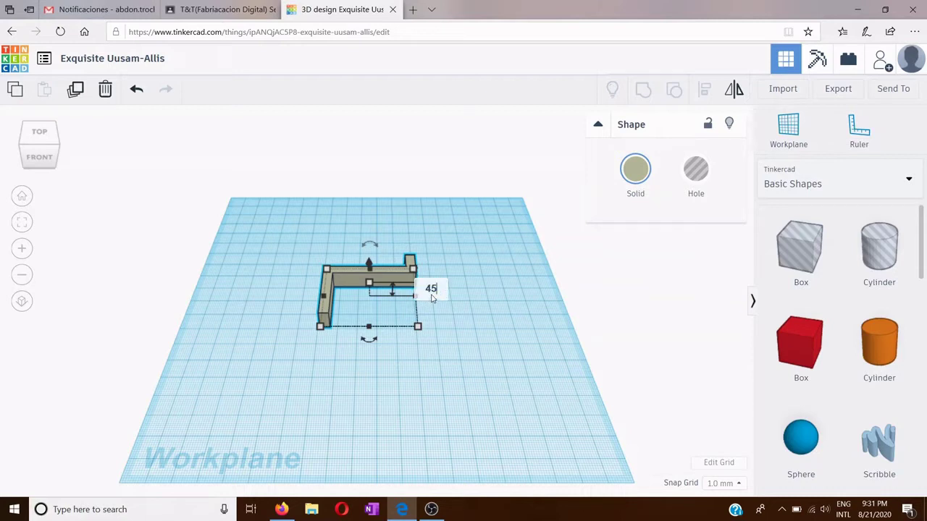
{"action": "key", "text": "Return"}
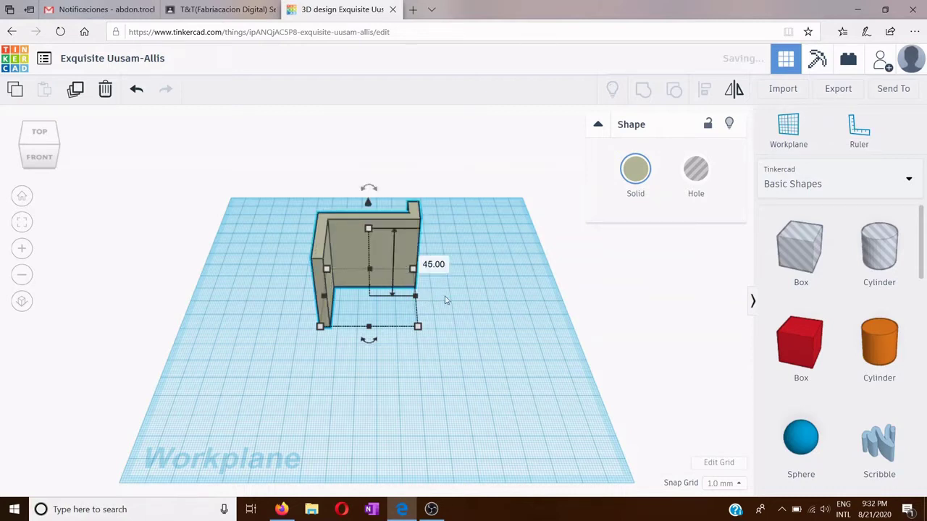
Shift the bracket rightward on the workplane by about 3.84 mm.
{"action": "left_click", "coordinate": [345, 341]}
{"action": "scroll", "coordinate": [346, 341], "scroll_direction": "up", "scroll_amount": 3, "text": "ctrl"}
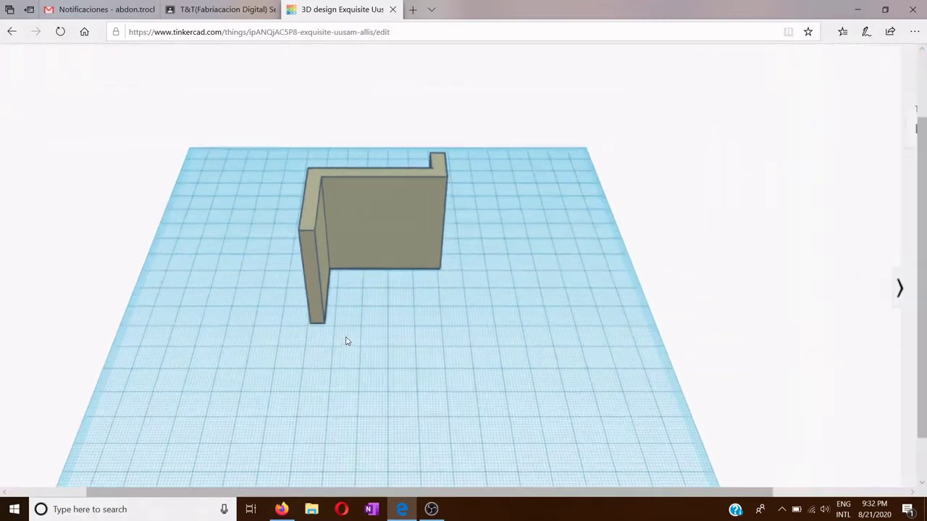
{"action": "scroll", "coordinate": [346, 341], "scroll_direction": "up", "scroll_amount": 3, "text": "ctrl"}
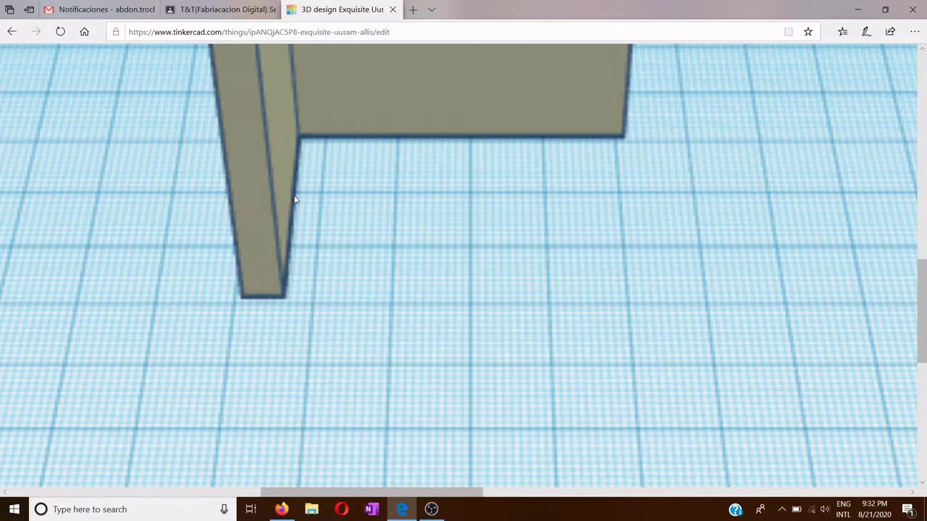
{"action": "scroll", "coordinate": [318, 154], "scroll_direction": "down", "scroll_amount": 2, "text": "ctrl"}
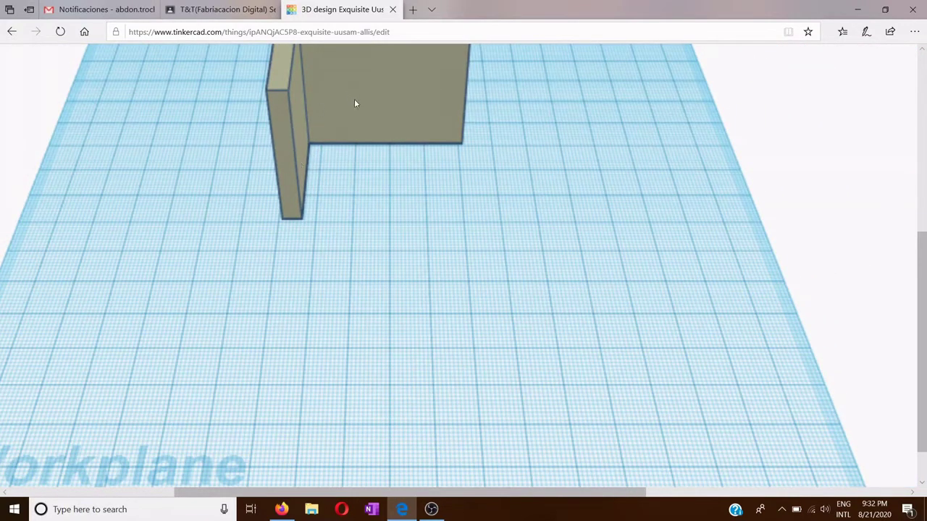
{"action": "scroll", "coordinate": [364, 118], "scroll_direction": "down", "scroll_amount": 3, "text": "ctrl"}
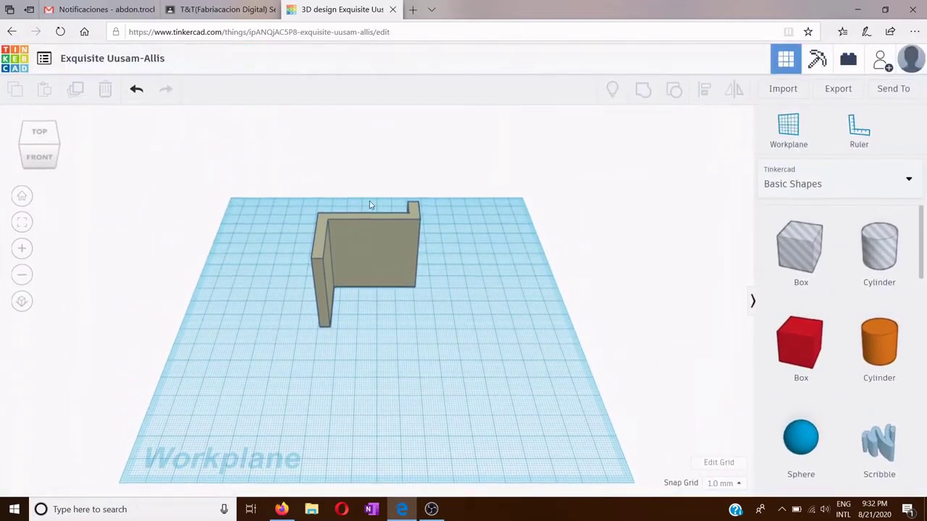
{"action": "left_click", "coordinate": [363, 245]}
{"action": "mouse_move", "coordinate": [361, 245]}
{"action": "left_mouse_down"}
{"action": "mouse_move", "coordinate": [368, 251]}
{"action": "mouse_move", "coordinate": [368, 240]}
{"action": "left_mouse_up"}
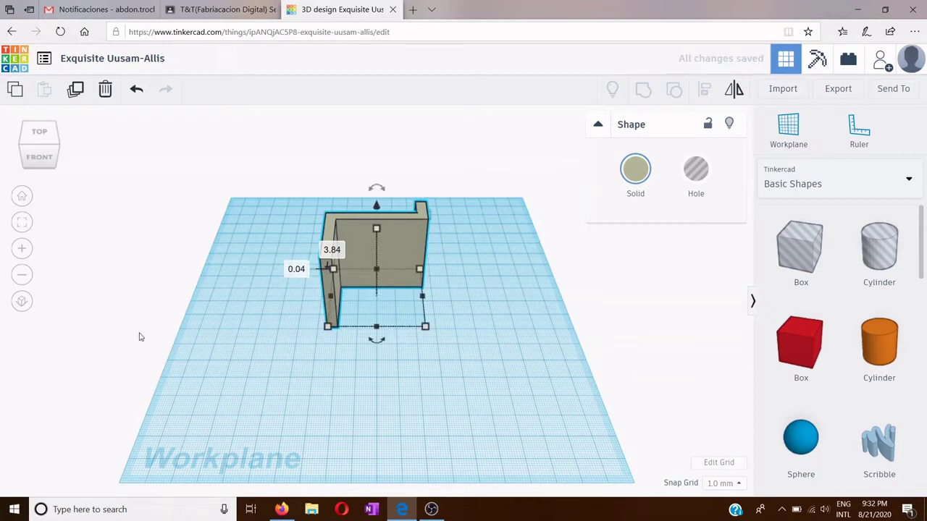
Move the bracket back leftward by about 4.81 mm and about 1 mm toward the front of the workplane.
{"action": "scroll", "coordinate": [276, 349], "scroll_direction": "up", "scroll_amount": 2, "text": "ctrl"}
{"action": "scroll", "coordinate": [286, 348], "scroll_direction": "up", "scroll_amount": 3, "text": "ctrl"}
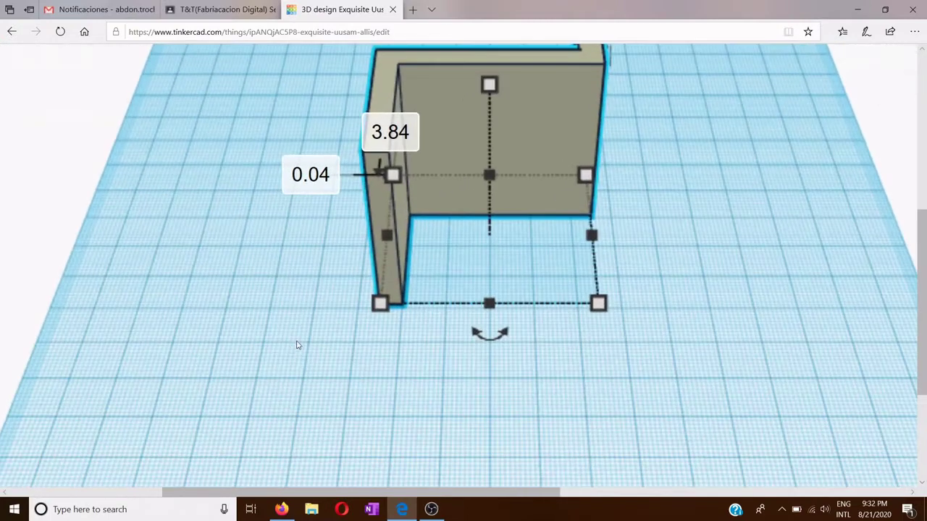
{"action": "key", "text": "Escape"}
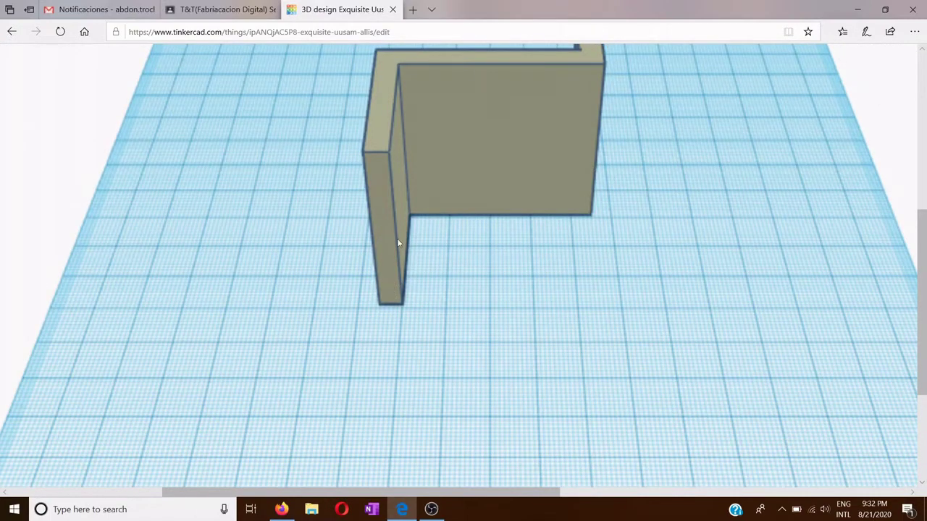
{"action": "scroll", "coordinate": [407, 169], "scroll_direction": "down", "scroll_amount": 2, "text": "ctrl"}
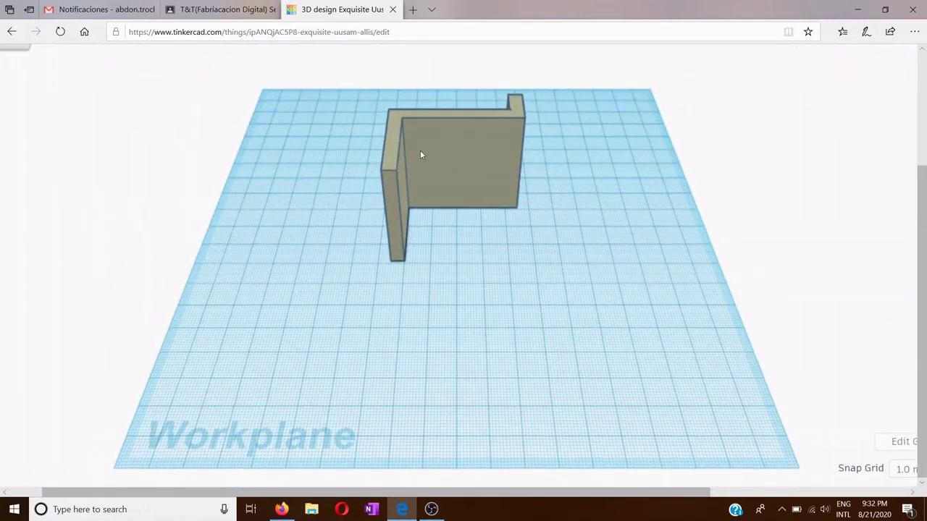
{"action": "scroll", "coordinate": [459, 151], "scroll_direction": "down", "scroll_amount": 2, "text": "ctrl"}
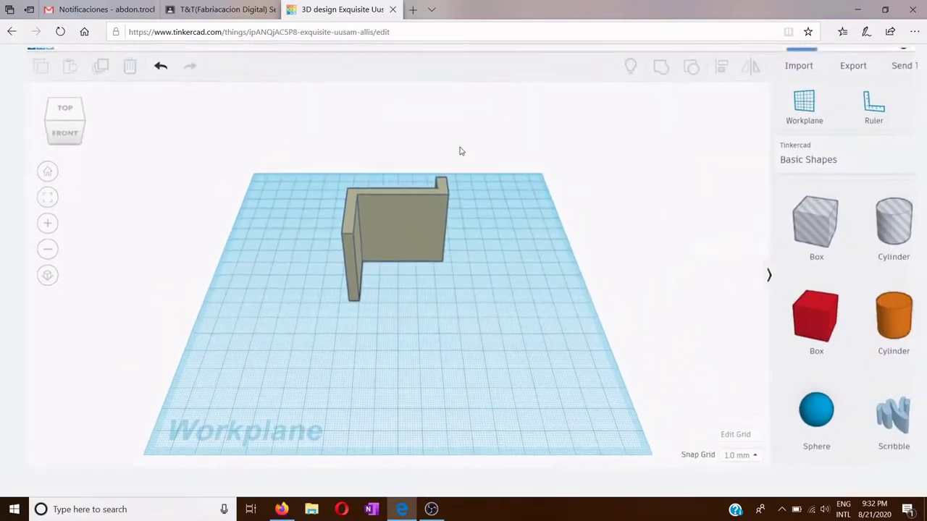
{"action": "left_click", "coordinate": [392, 229]}
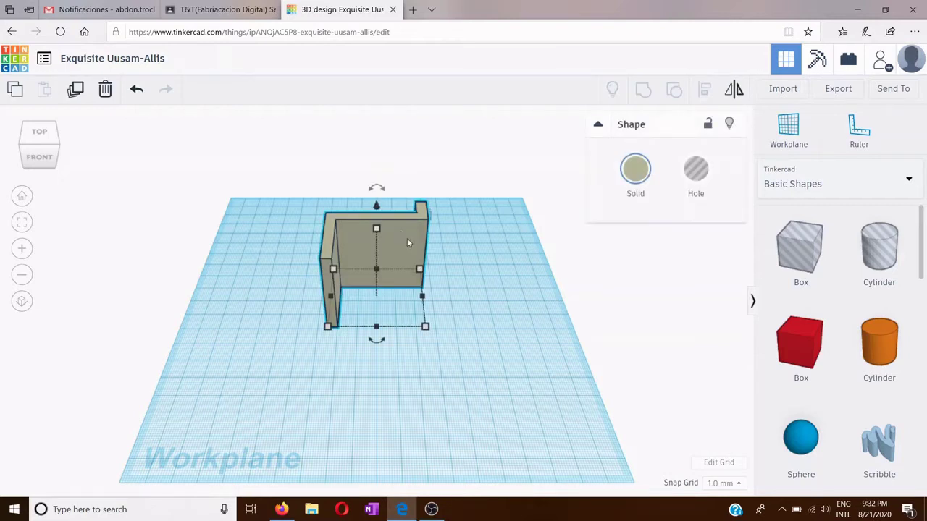
{"action": "left_click_drag", "start_coordinate": [397, 243], "coordinate": [389, 243]}
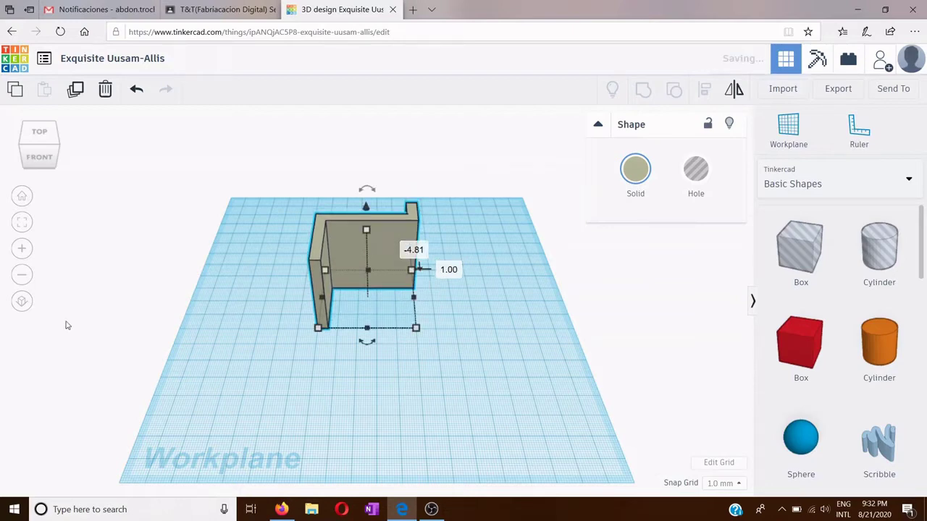
Nudge the bracket slightly rightward along the workplane grid and leave it deselected.
{"action": "left_click", "coordinate": [22, 250]}
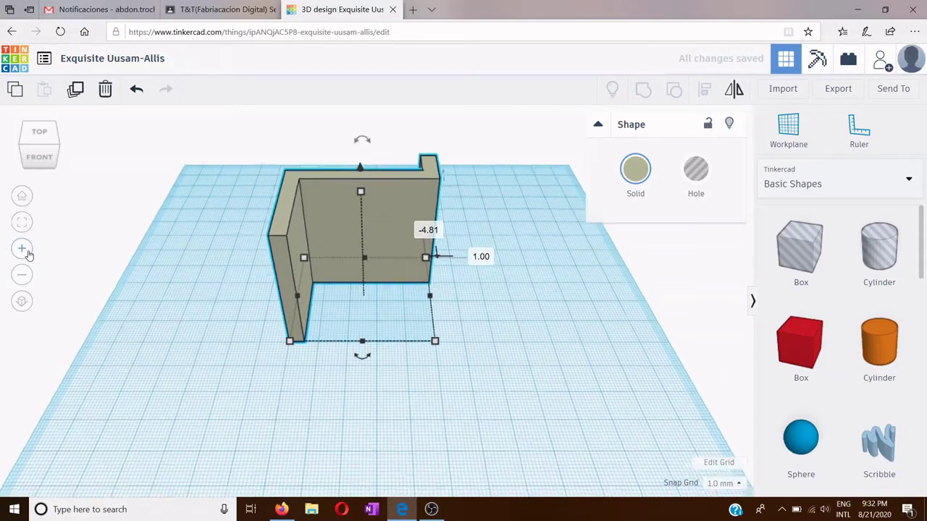
{"action": "left_click", "coordinate": [22, 249]}
{"action": "left_click", "coordinate": [22, 249]}
{"action": "left_click", "coordinate": [22, 250]}
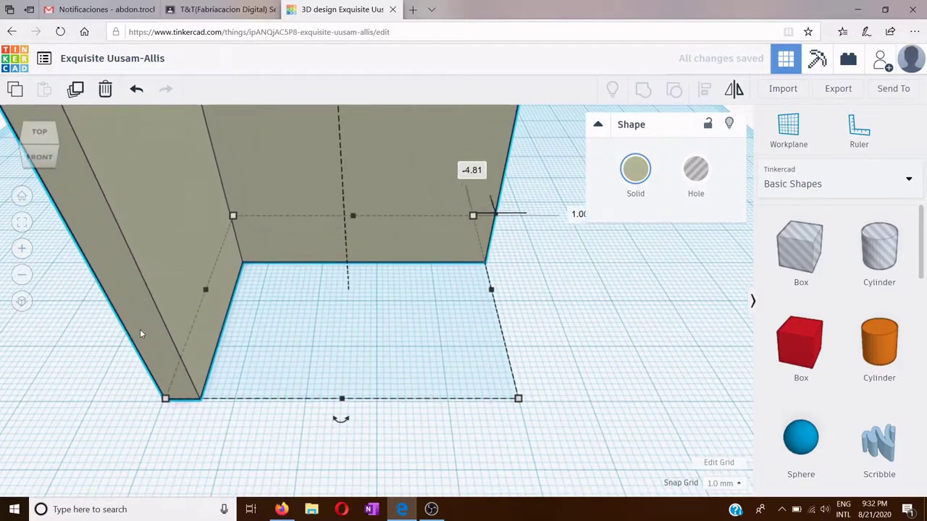
{"action": "left_click_drag", "start_coordinate": [149, 334], "coordinate": [188, 336]}
{"action": "left_click", "coordinate": [244, 461]}
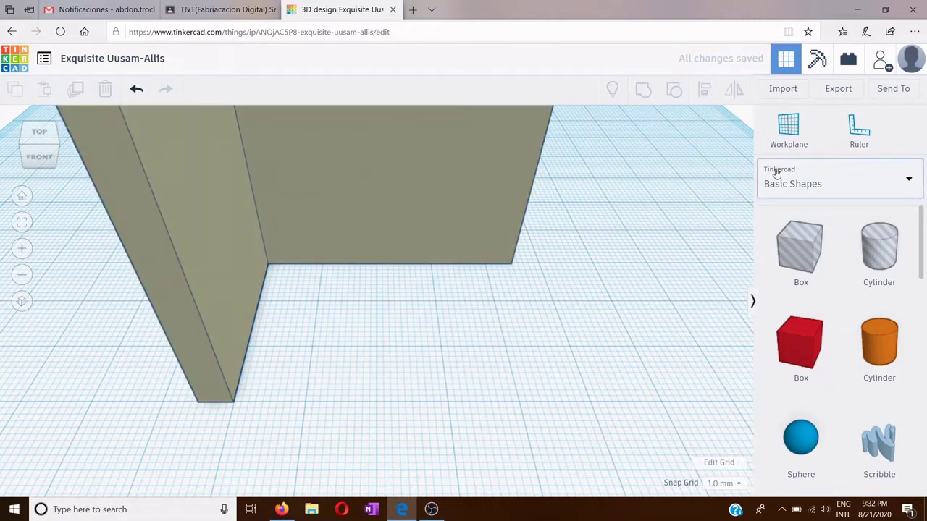
Import dibujo 02.svg into the design, centred on the artboard at scale 100.
{"action": "left_click", "coordinate": [789, 89]}
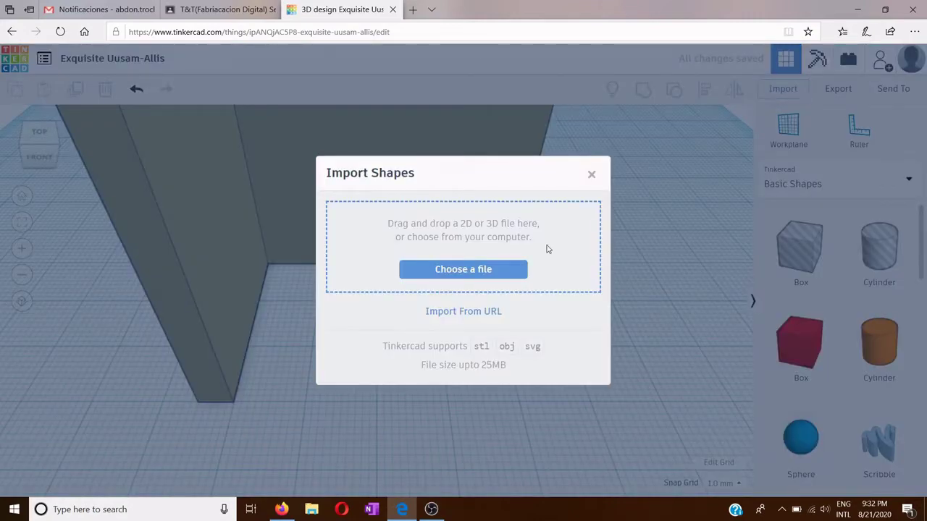
{"action": "left_click", "coordinate": [505, 270]}
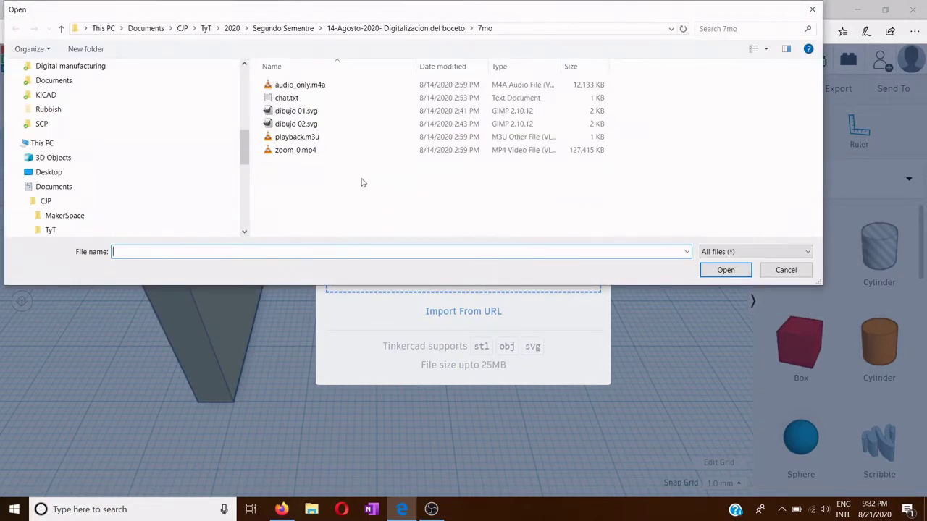
{"action": "left_click", "coordinate": [324, 125]}
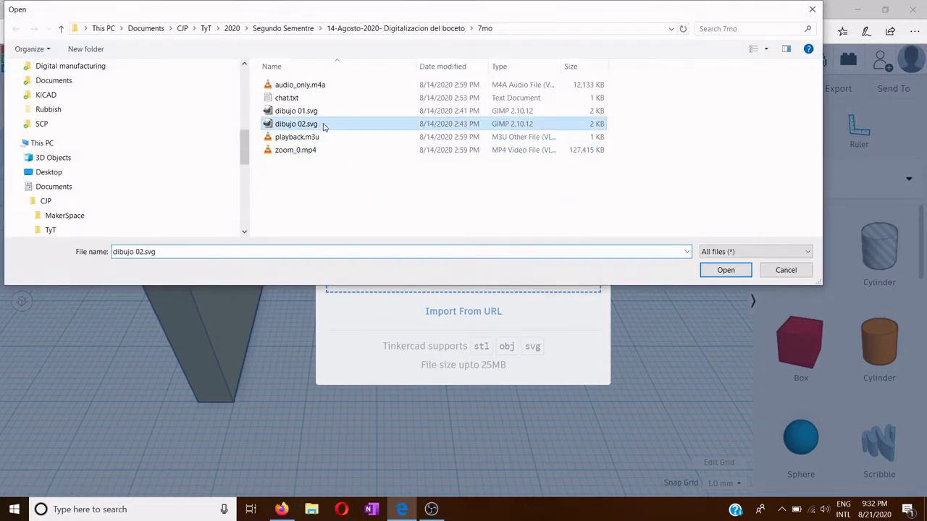
{"action": "double_click", "coordinate": [323, 126]}
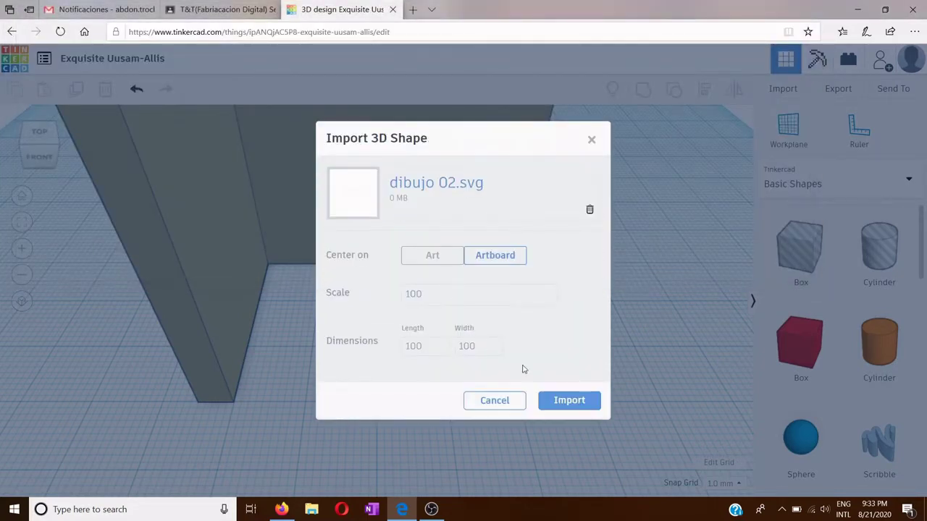
{"action": "left_click", "coordinate": [564, 407]}
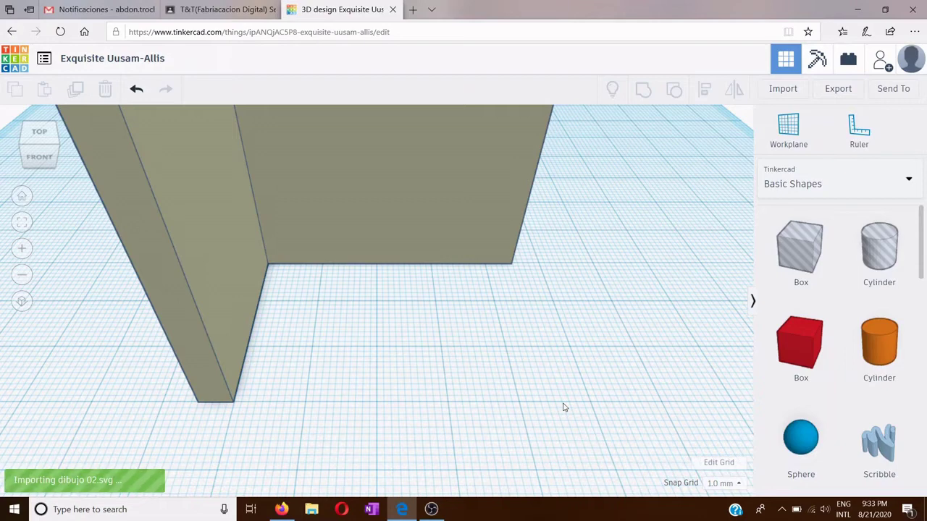
Set the imported pink block's height to 20 mm and rotate it -90° in the front plane so it stands upright.
{"action": "left_click", "coordinate": [23, 285]}
{"action": "left_click", "coordinate": [23, 285]}
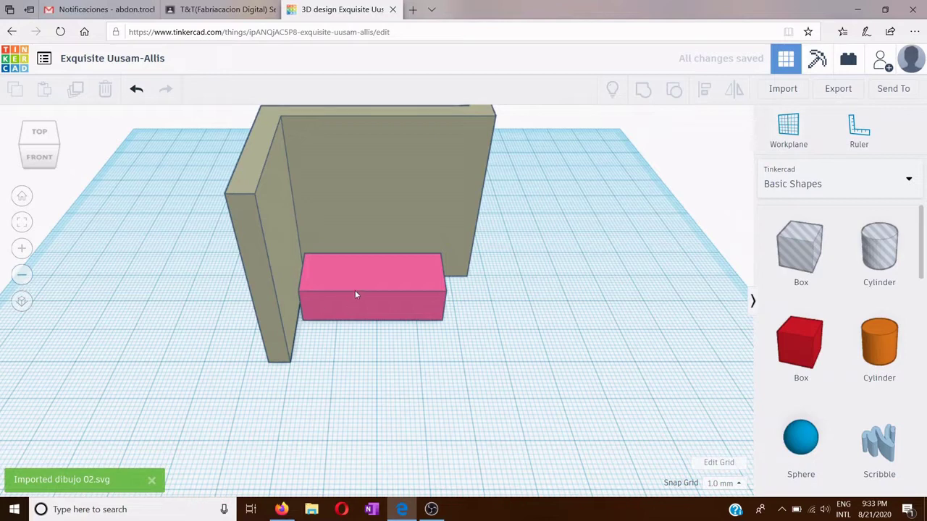
{"action": "left_click", "coordinate": [366, 283]}
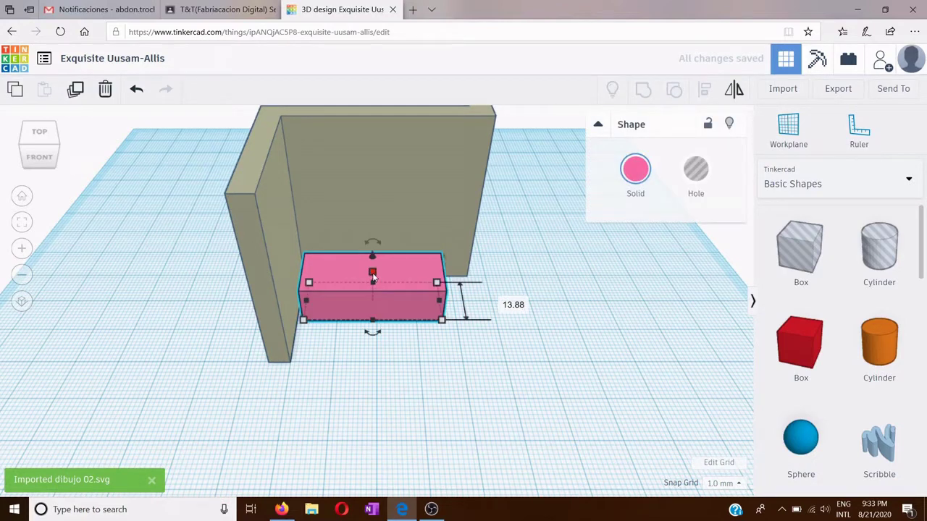
{"action": "left_click", "coordinate": [437, 287]}
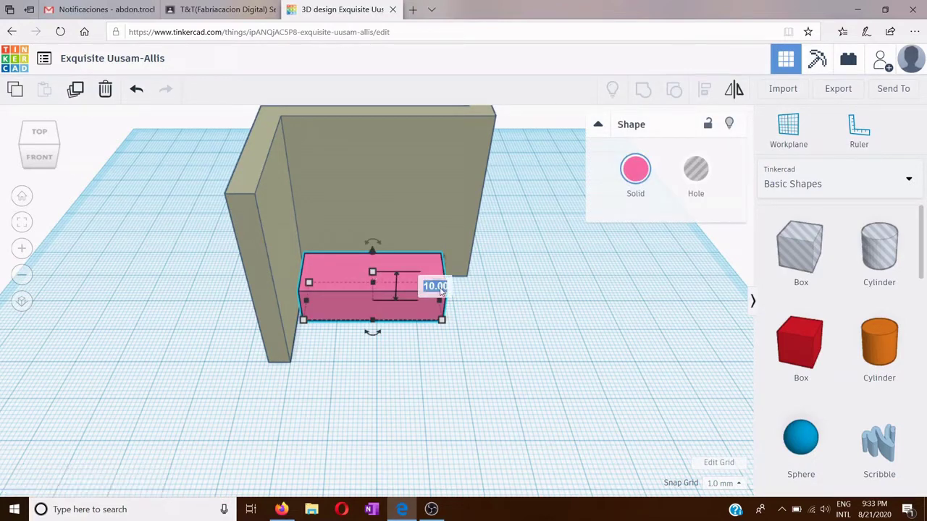
{"action": "type", "text": "20"}
{"action": "key", "text": "Return"}
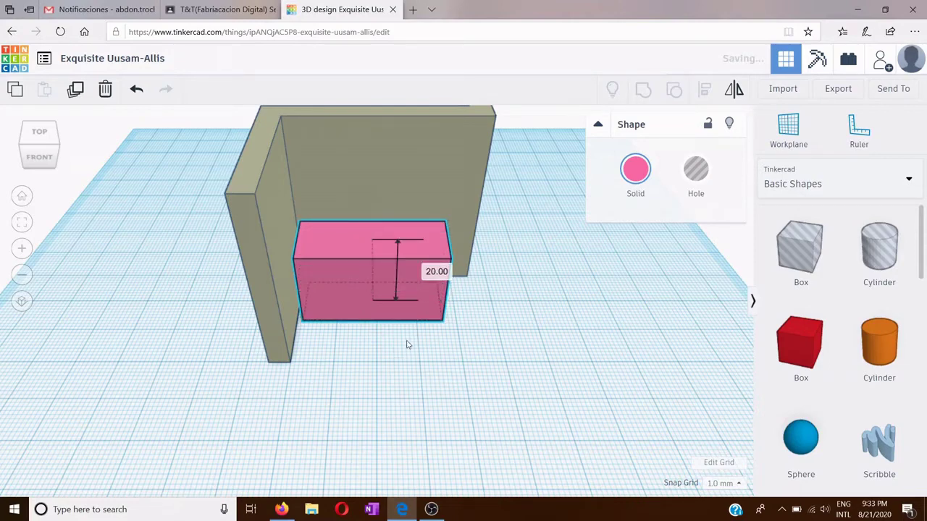
{"action": "right_click_drag", "start_coordinate": [408, 343], "coordinate": [411, 319]}
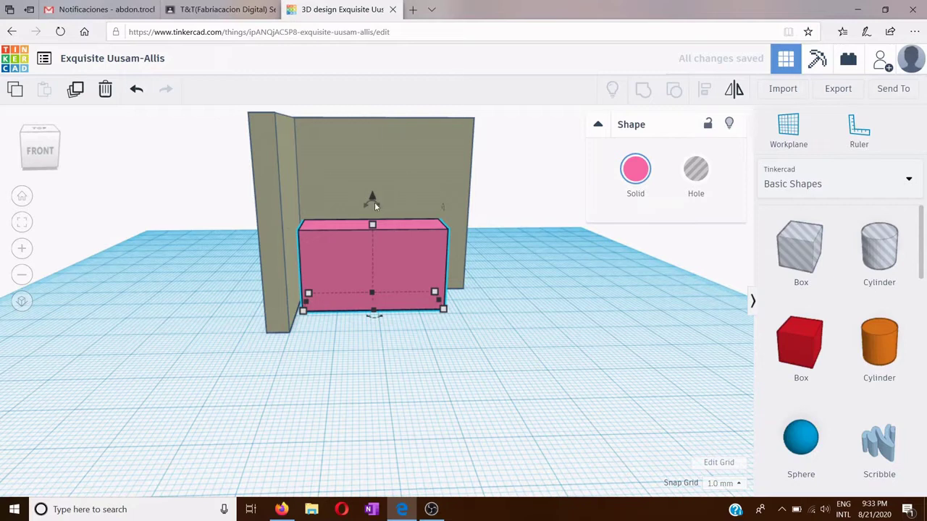
{"action": "left_click_drag", "start_coordinate": [374, 203], "coordinate": [432, 257]}
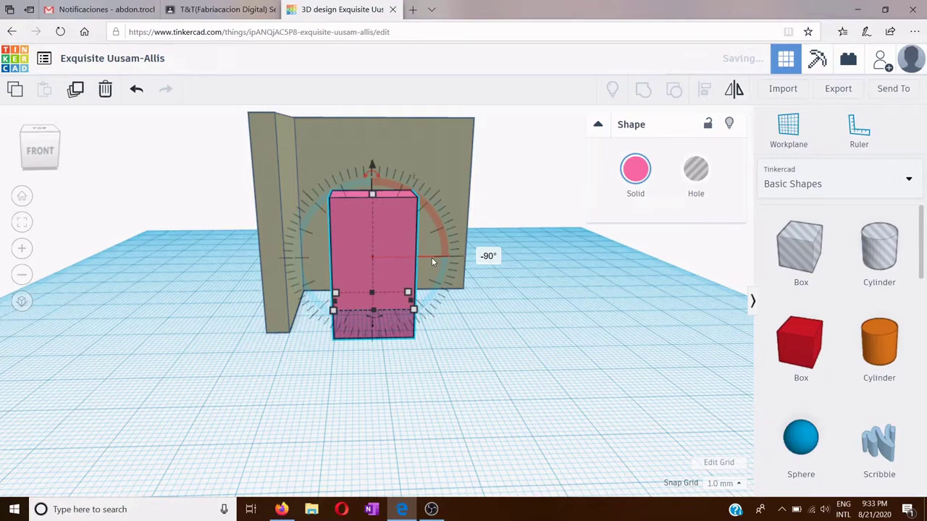
Slide the pink block toward the bracket's left wall, ending with a move of 11 mm so it passes through that wall.
{"action": "right_click_drag", "start_coordinate": [432, 258], "coordinate": [354, 347]}
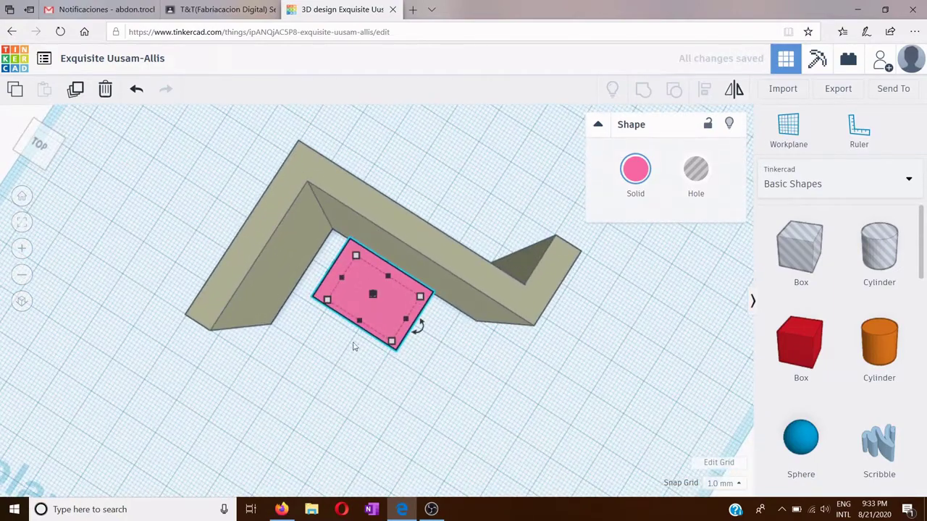
{"action": "left_click_drag", "start_coordinate": [394, 309], "coordinate": [347, 310]}
{"action": "right_click_drag", "start_coordinate": [347, 305], "coordinate": [449, 257]}
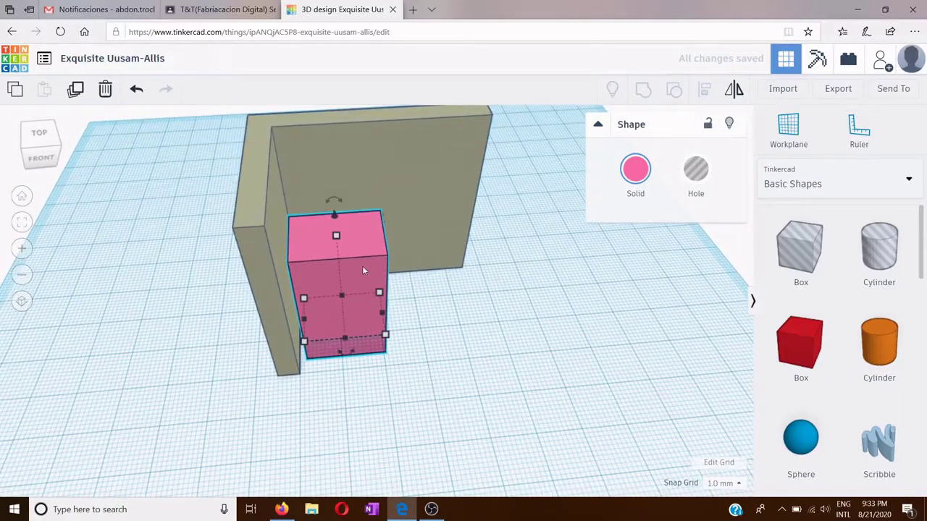
{"action": "left_click_drag", "start_coordinate": [363, 271], "coordinate": [304, 277]}
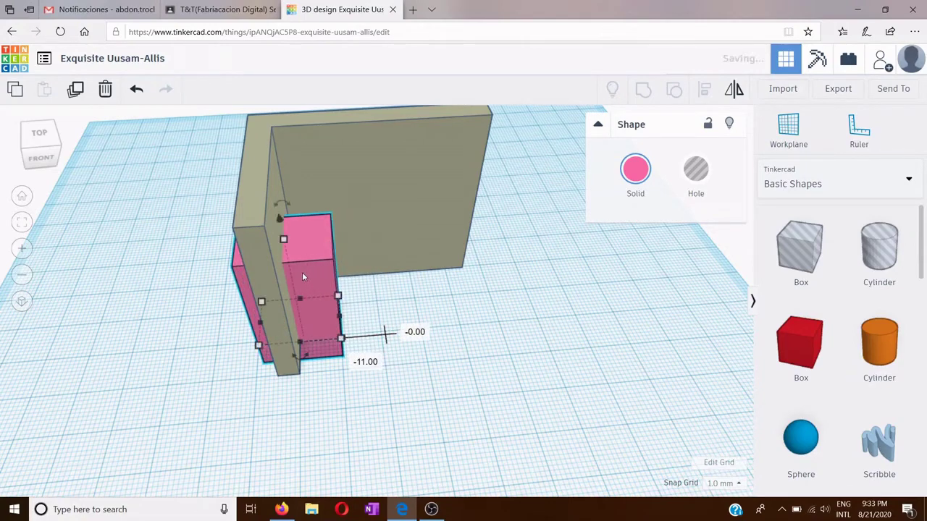
Nudge the pink block 1 mm away from the bracket's long wall and deselect it.
{"action": "right_click_drag", "start_coordinate": [303, 277], "coordinate": [63, 288]}
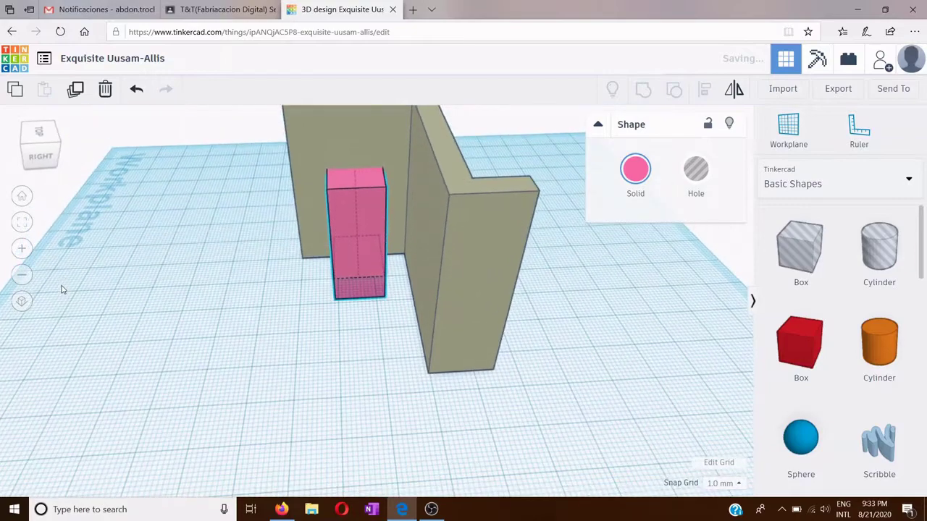
{"action": "scroll", "coordinate": [361, 308], "scroll_direction": "up", "scroll_amount": 5, "text": "ctrl"}
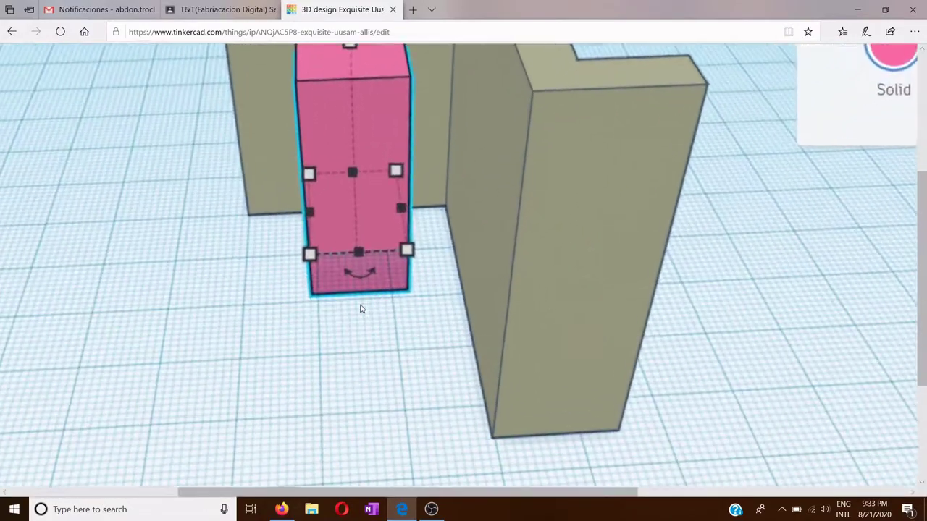
{"action": "scroll", "coordinate": [360, 308], "scroll_direction": "down", "scroll_amount": 5, "text": "ctrl"}
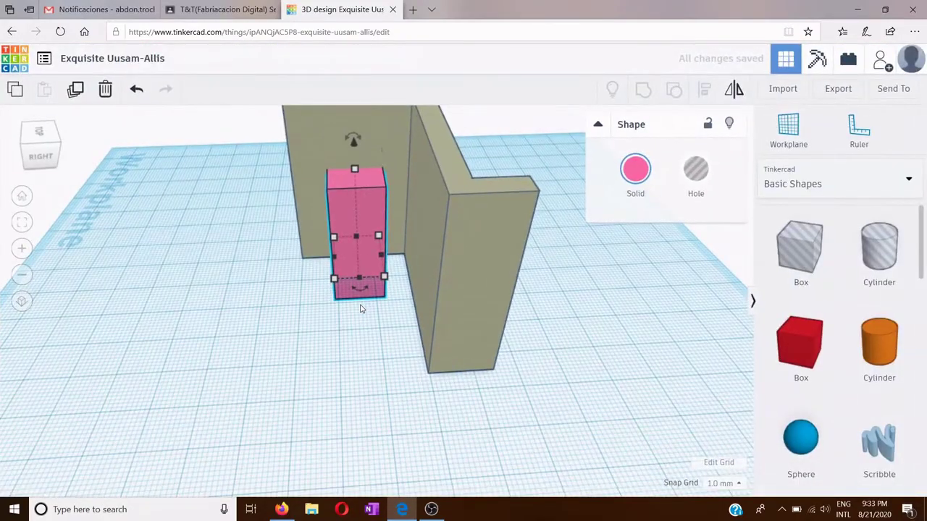
{"action": "left_click", "coordinate": [23, 250]}
{"action": "left_click", "coordinate": [24, 250]}
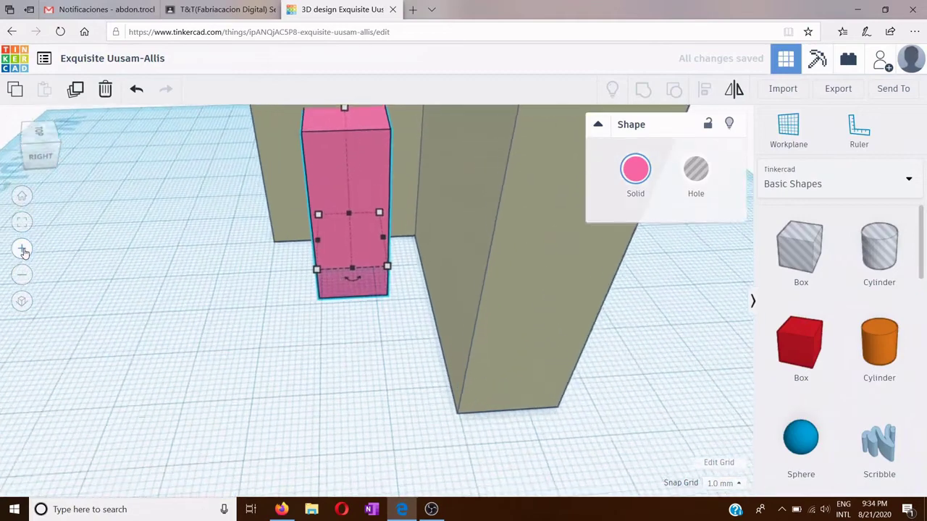
{"action": "left_click", "coordinate": [24, 250]}
{"action": "left_click", "coordinate": [23, 250]}
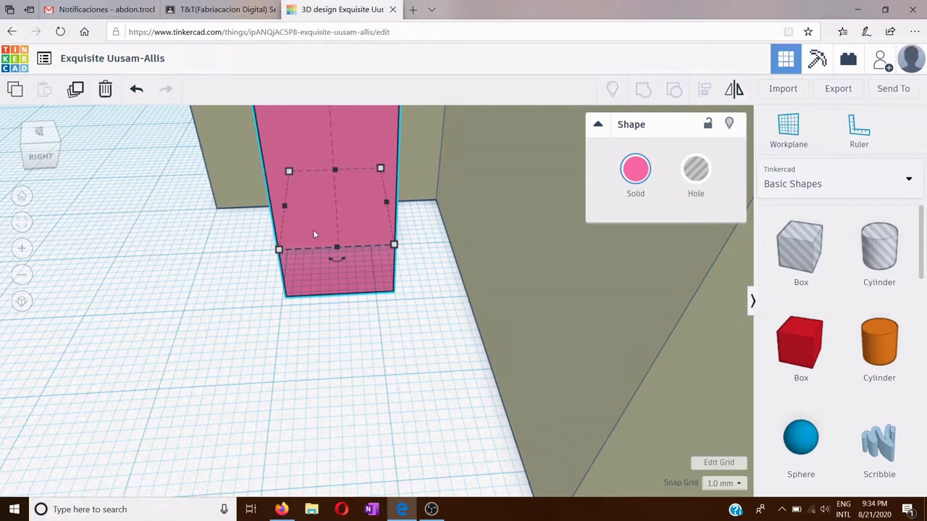
{"action": "key", "text": "Left"}
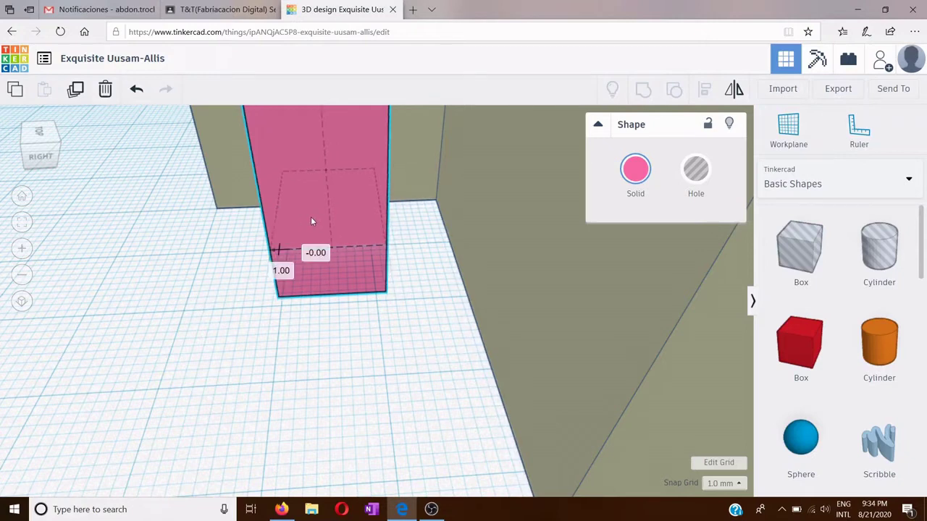
{"action": "left_click", "coordinate": [335, 332]}
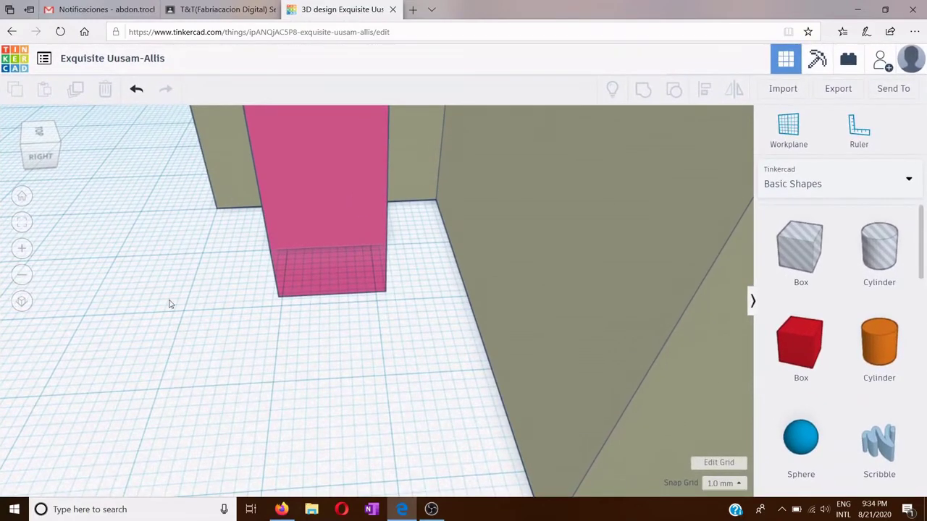
Place a workplane on the inner face of the wall the block crosses and move the block about 14.56 mm up it and 1 mm sideways.
{"action": "left_click", "coordinate": [26, 275]}
{"action": "left_click", "coordinate": [26, 274]}
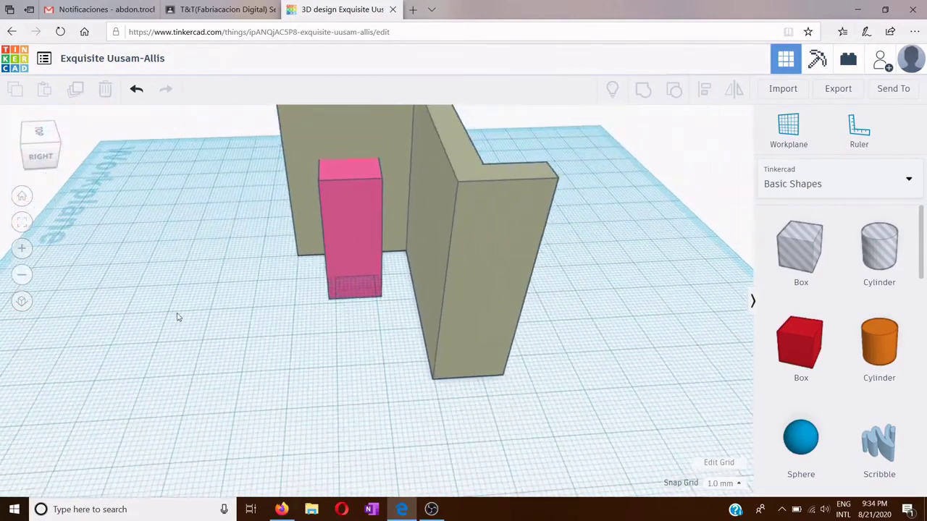
{"action": "left_click", "coordinate": [788, 139]}
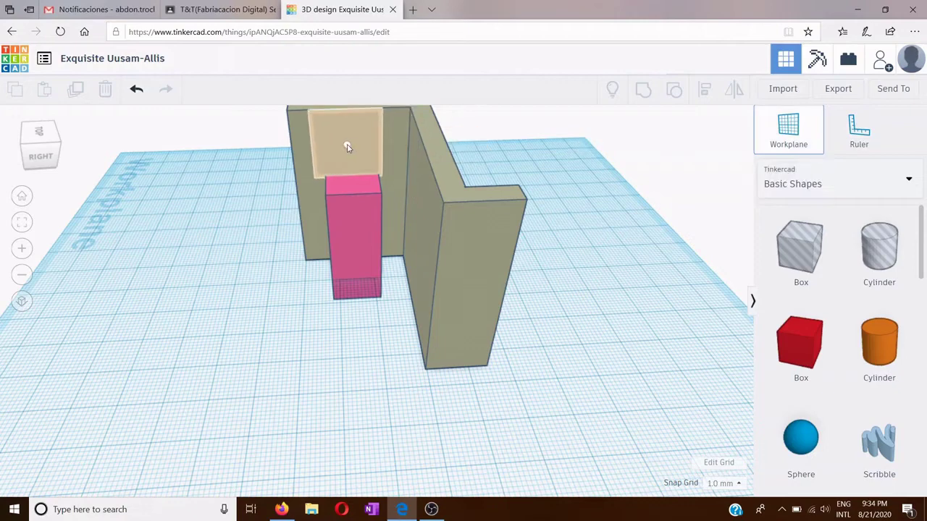
{"action": "left_click", "coordinate": [347, 147]}
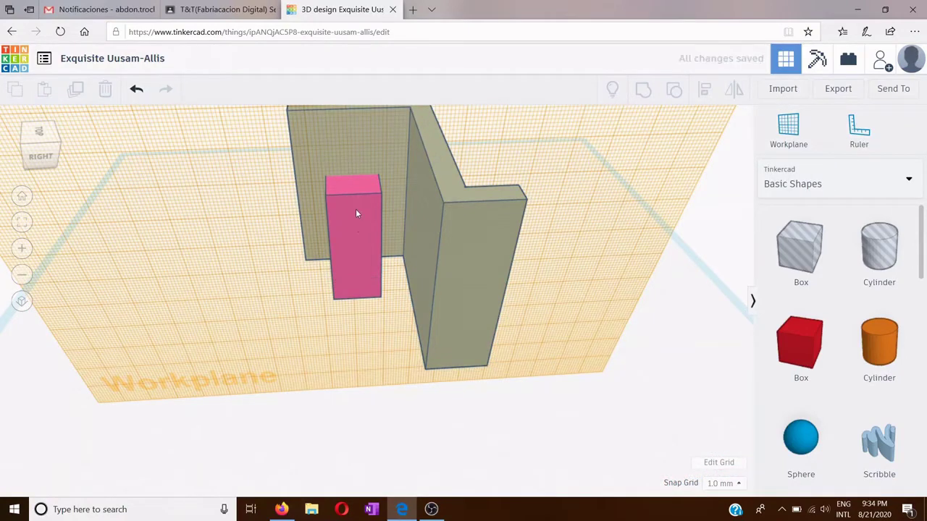
{"action": "left_click_drag", "start_coordinate": [355, 210], "coordinate": [357, 176]}
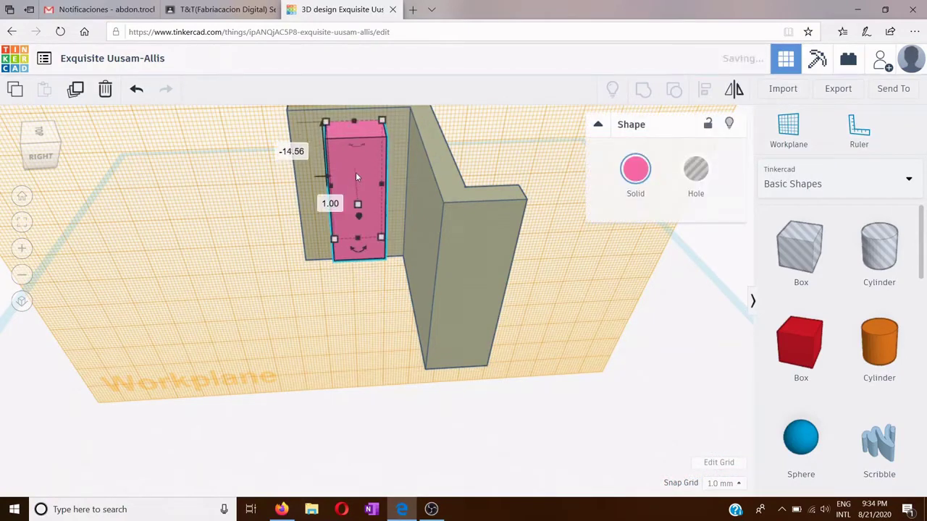
Lower the pink block about 2.12 mm along the wall to center it vertically, and deselect it.
{"action": "right_click_drag", "start_coordinate": [355, 315], "coordinate": [353, 240]}
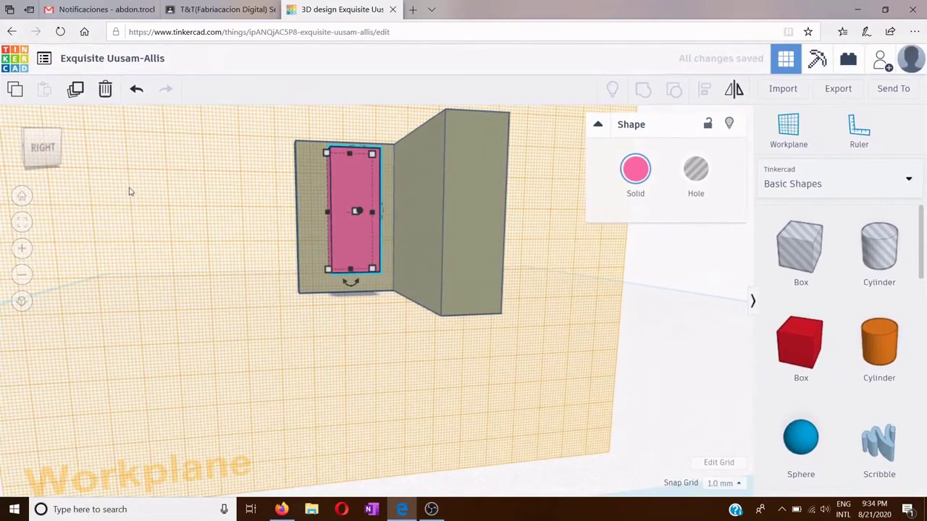
{"action": "left_click", "coordinate": [23, 250]}
{"action": "left_click", "coordinate": [22, 248]}
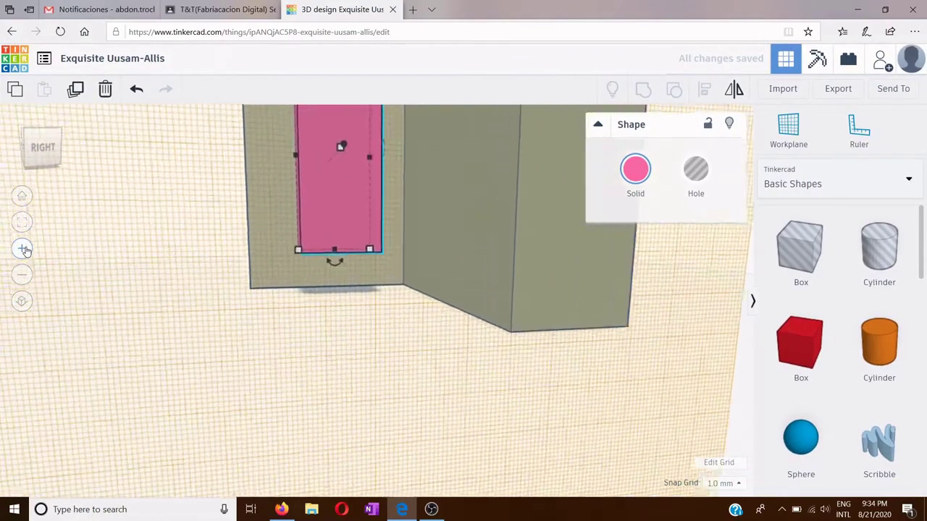
{"action": "left_click", "coordinate": [21, 248]}
{"action": "right_click_drag", "start_coordinate": [104, 197], "coordinate": [99, 141]}
{"action": "right_click_drag", "start_coordinate": [92, 180], "coordinate": [176, 327]}
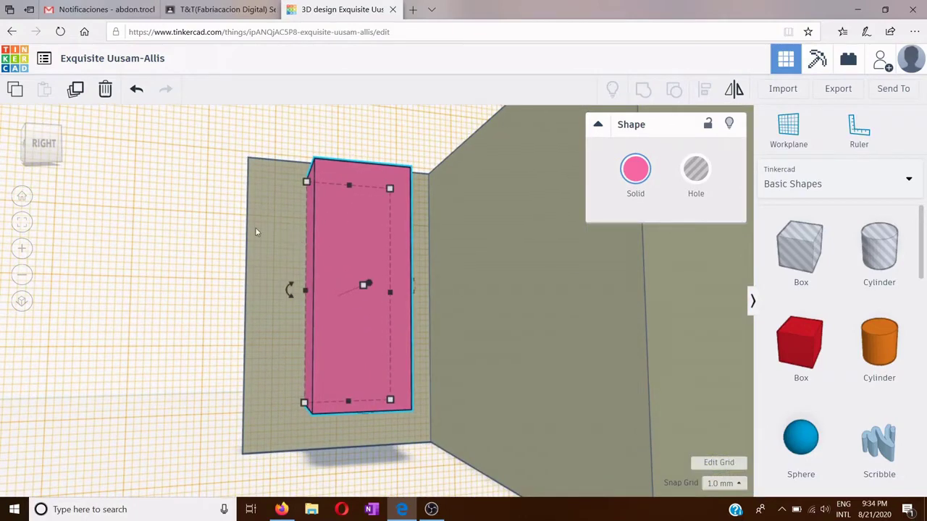
{"action": "left_click", "coordinate": [230, 218]}
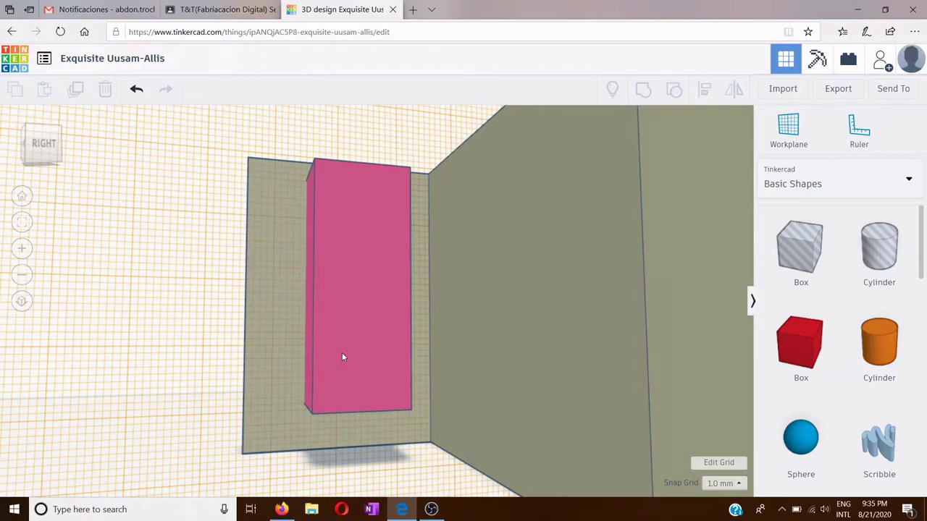
{"action": "mouse_move", "coordinate": [343, 352]}
{"action": "left_mouse_down"}
{"action": "mouse_move", "coordinate": [350, 344]}
{"action": "mouse_move", "coordinate": [349, 359]}
{"action": "left_mouse_up"}
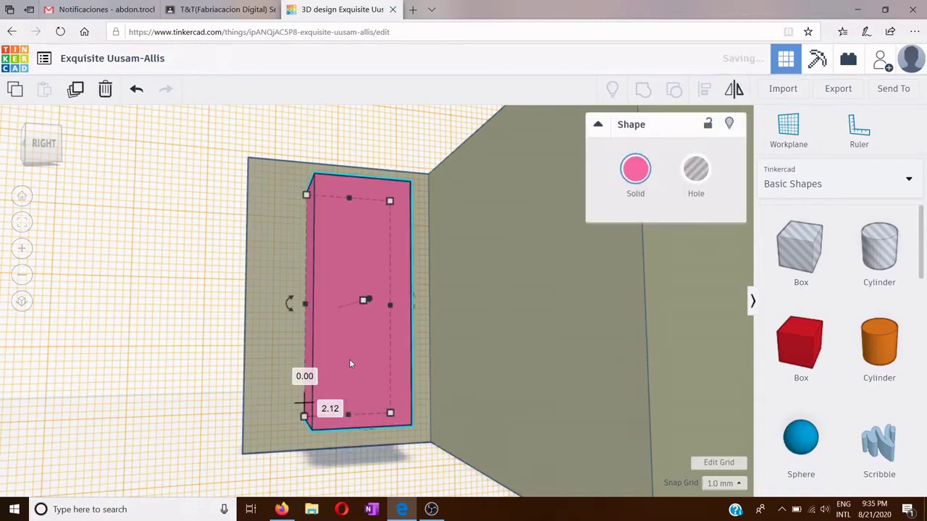
{"action": "left_click", "coordinate": [317, 490]}
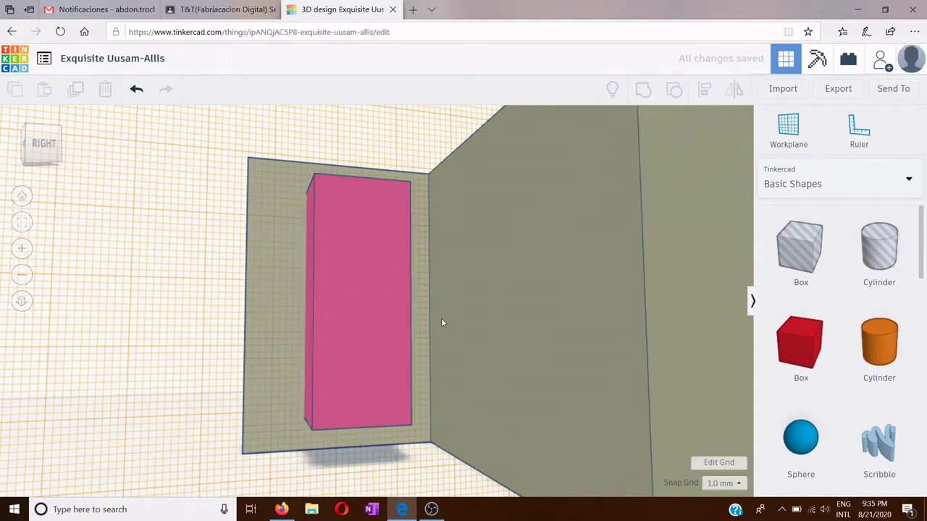
Turn the pink block into a hole and group it with the bracket to cut a rectangular window through the wall, then deselect.
{"action": "left_click", "coordinate": [387, 262]}
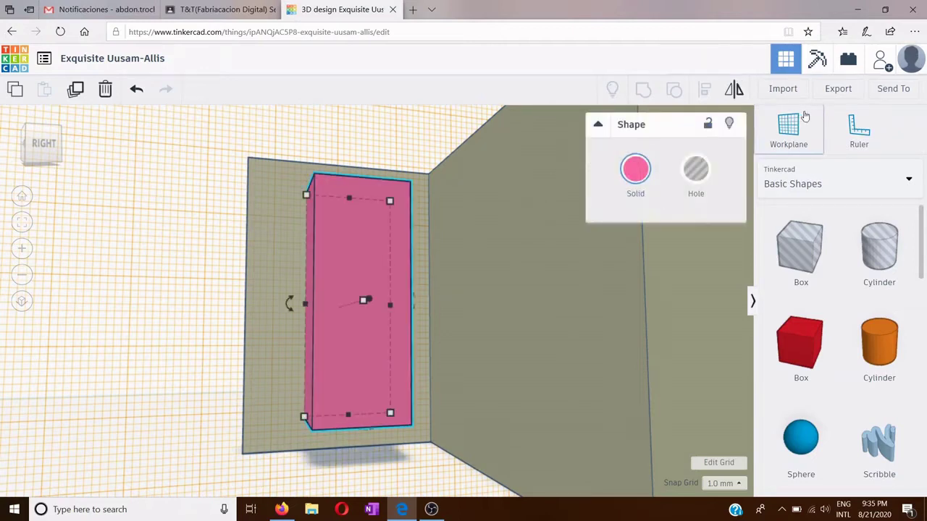
{"action": "left_click", "coordinate": [697, 171]}
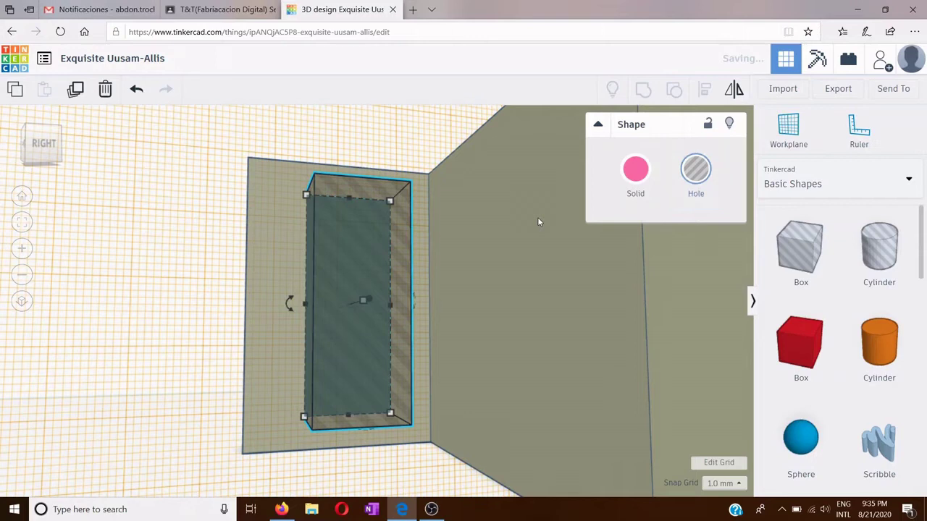
{"action": "left_click", "coordinate": [501, 234], "text": "shift"}
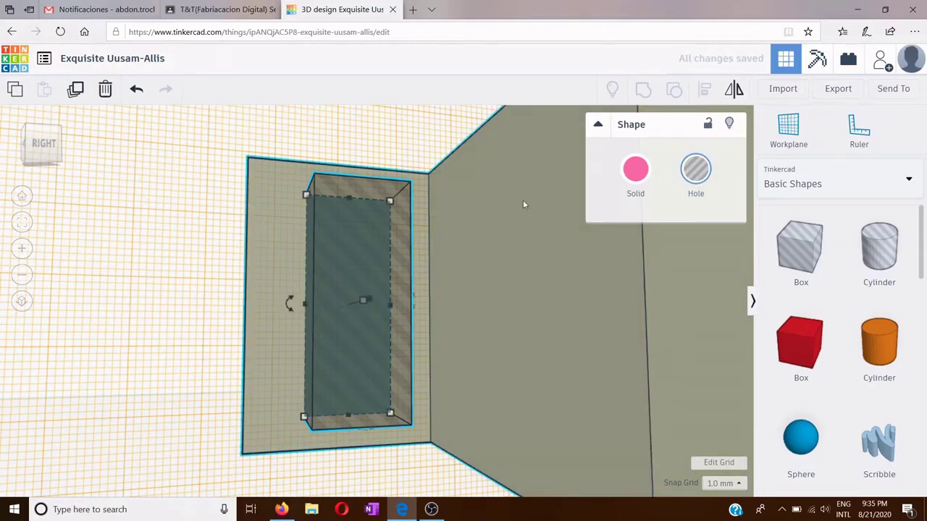
{"action": "left_click", "coordinate": [645, 90]}
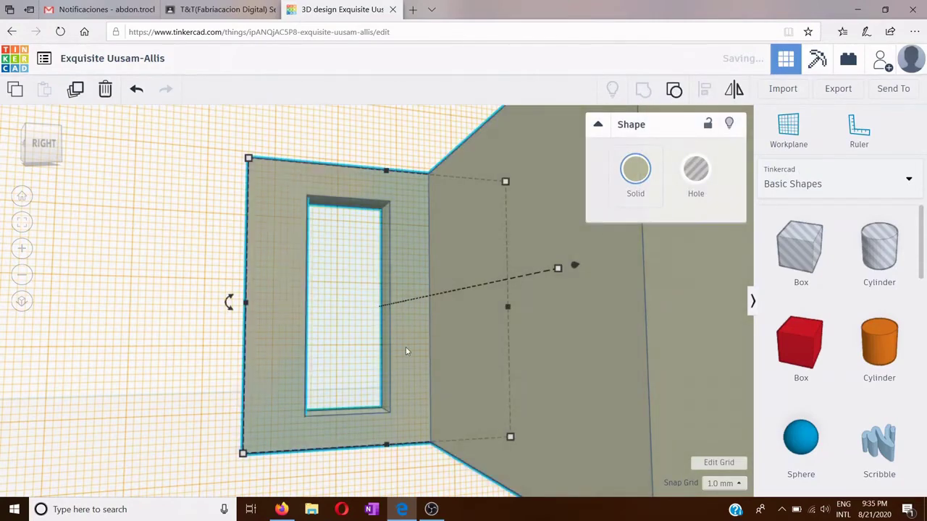
{"action": "left_click", "coordinate": [22, 277]}
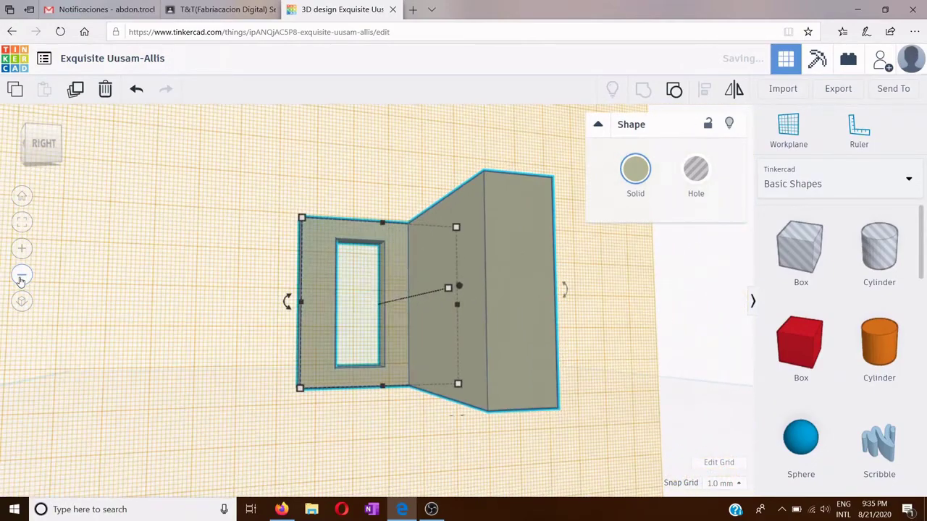
{"action": "left_click", "coordinate": [167, 268]}
Reset the workplane from the bracket's wall to the default horizontal base plane.
{"action": "right_click_drag", "start_coordinate": [167, 269], "coordinate": [202, 326]}
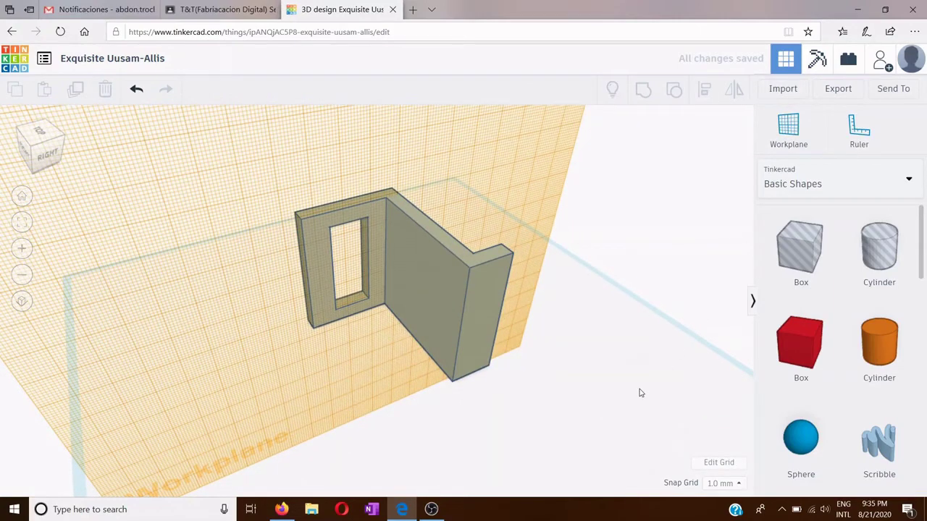
{"action": "left_click", "coordinate": [789, 127]}
{"action": "left_click", "coordinate": [660, 372]}
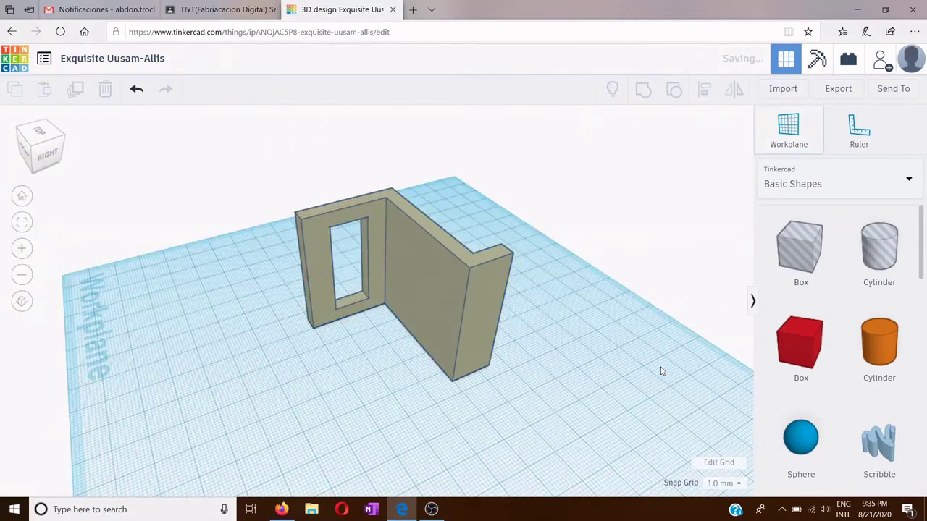
Export everything in the design as an STL file and save the download.
{"action": "right_click_drag", "start_coordinate": [378, 414], "coordinate": [423, 396]}
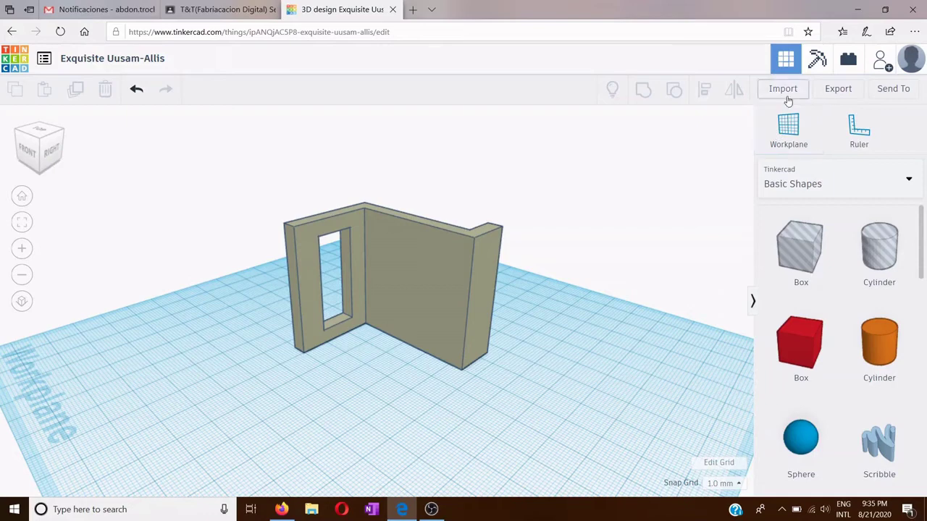
{"action": "left_click", "coordinate": [840, 89]}
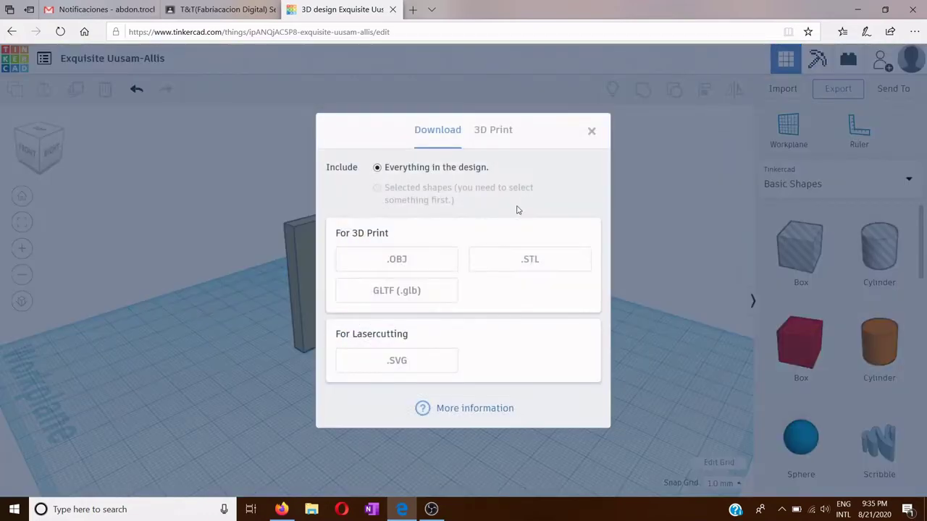
{"action": "left_click", "coordinate": [499, 262]}
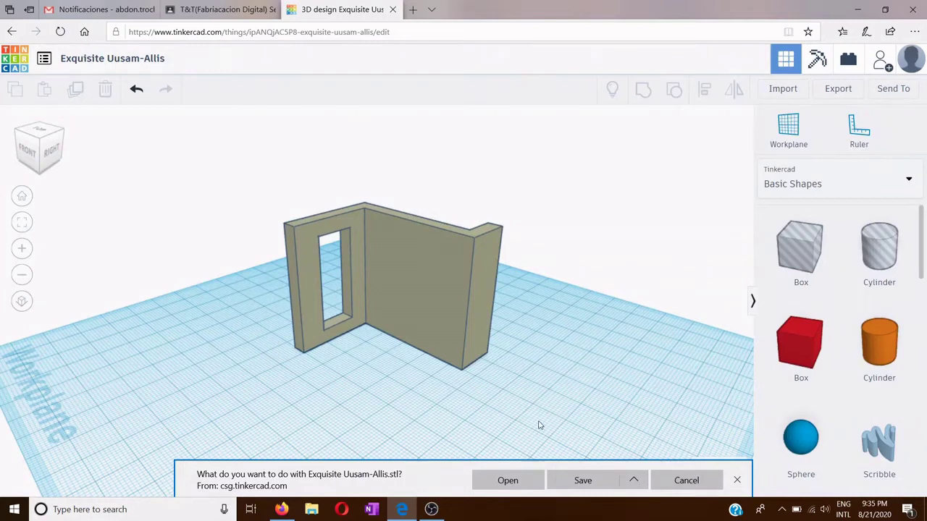
{"action": "left_click", "coordinate": [584, 484]}
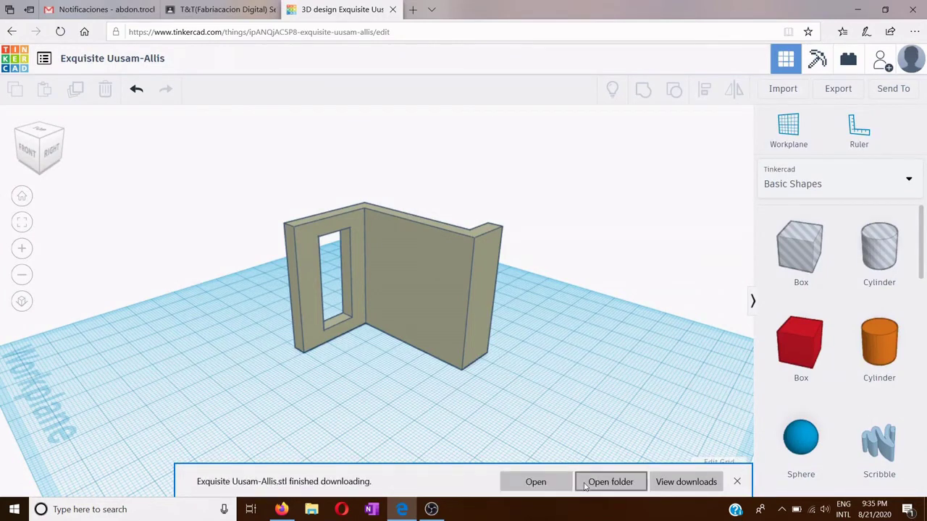
Open Exquisite Uusam-Allis.stl from the Downloads folder in 3D Viewer and inspect the bracket from several angles.
{"action": "left_click", "coordinate": [584, 486]}
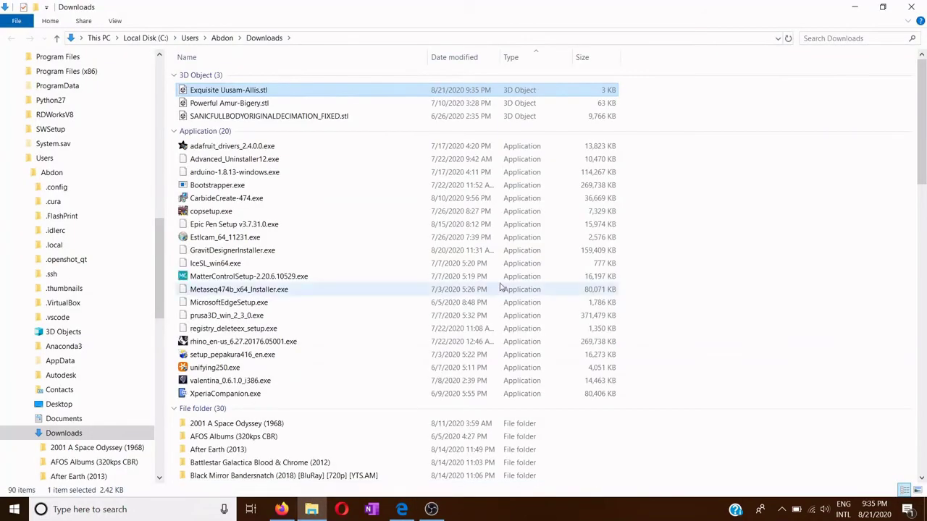
{"action": "left_click", "coordinate": [247, 92]}
{"action": "right_click", "coordinate": [247, 92]}
{"action": "left_click", "coordinate": [314, 87]}
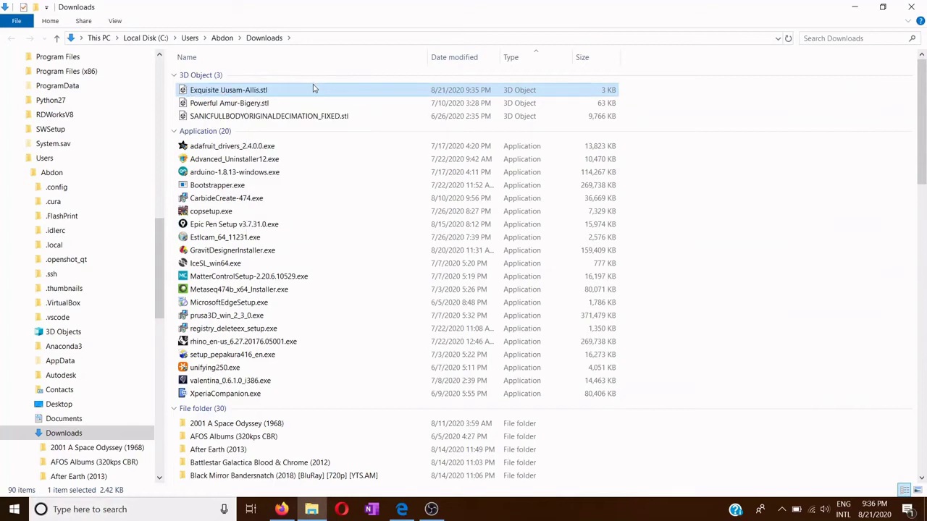
{"action": "right_click", "coordinate": [309, 92]}
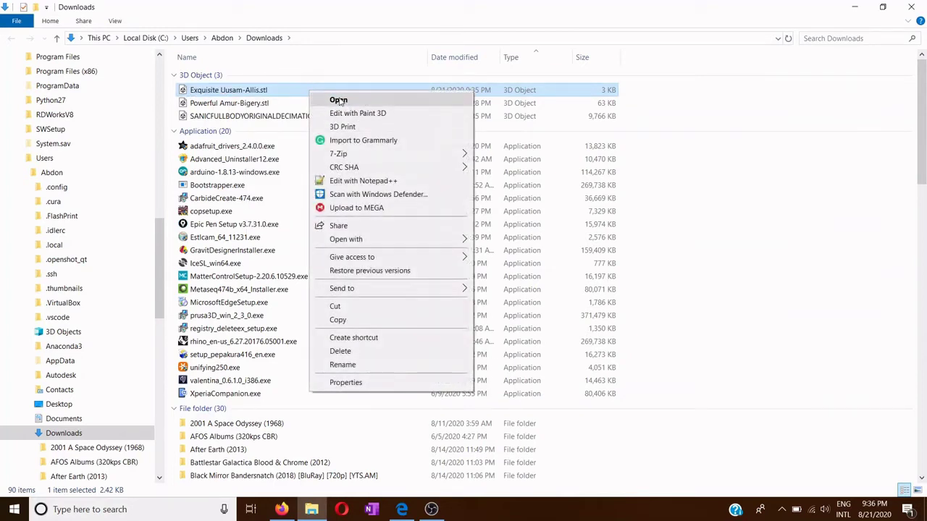
{"action": "left_click", "coordinate": [339, 101]}
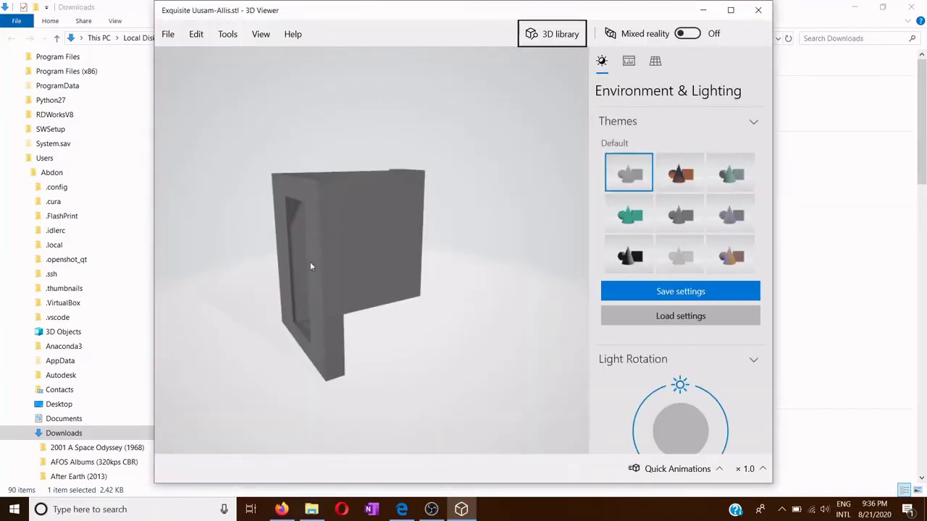
{"action": "left_click_drag", "start_coordinate": [310, 267], "coordinate": [294, 362]}
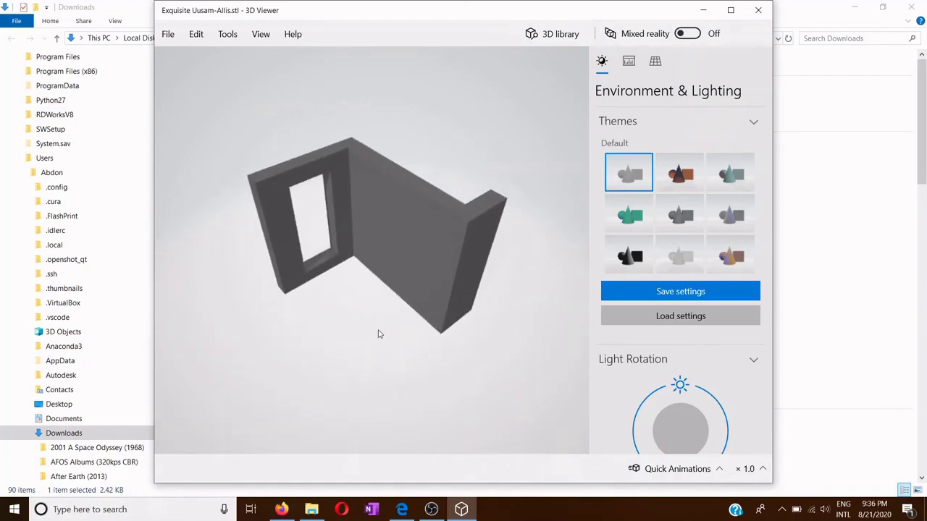
Close 3D Viewer and the Downloads window, and leave the Tinkercad design for the home page.
{"action": "left_click", "coordinate": [758, 9]}
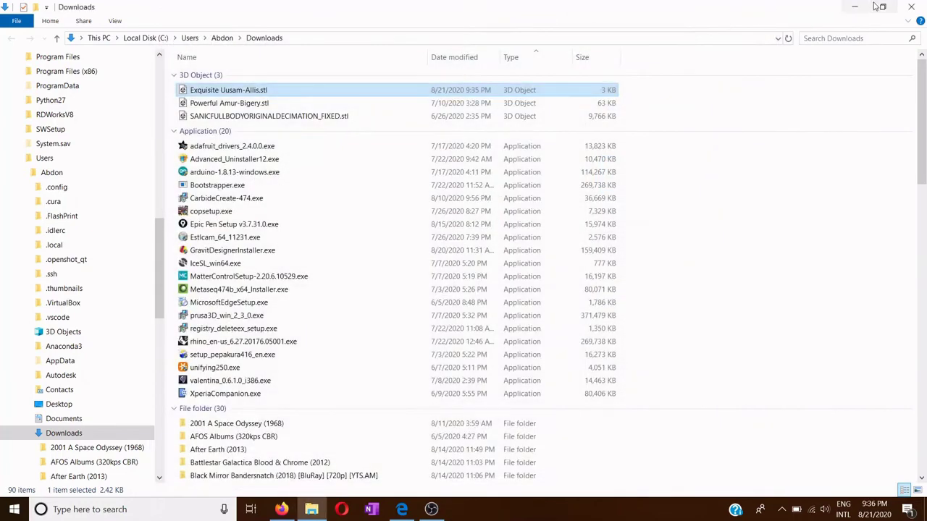
{"action": "left_click", "coordinate": [911, 9]}
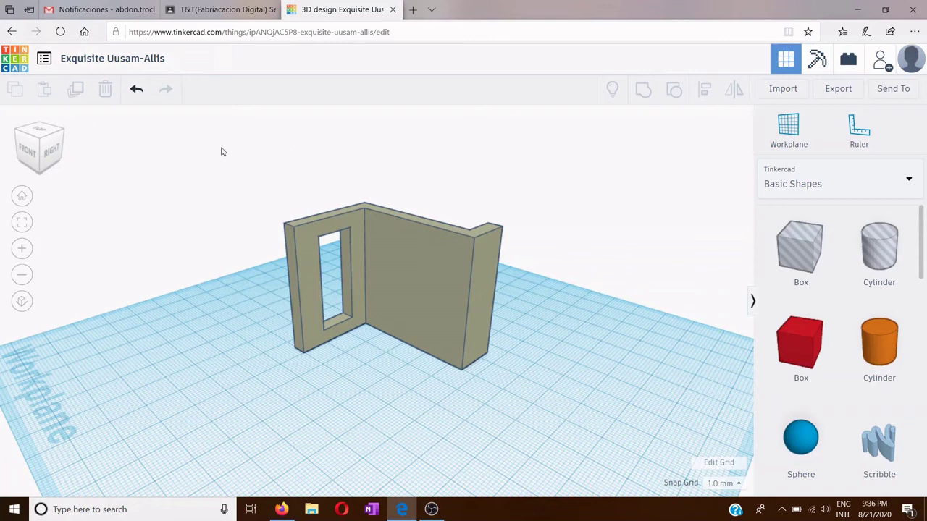
{"action": "left_click", "coordinate": [24, 67]}
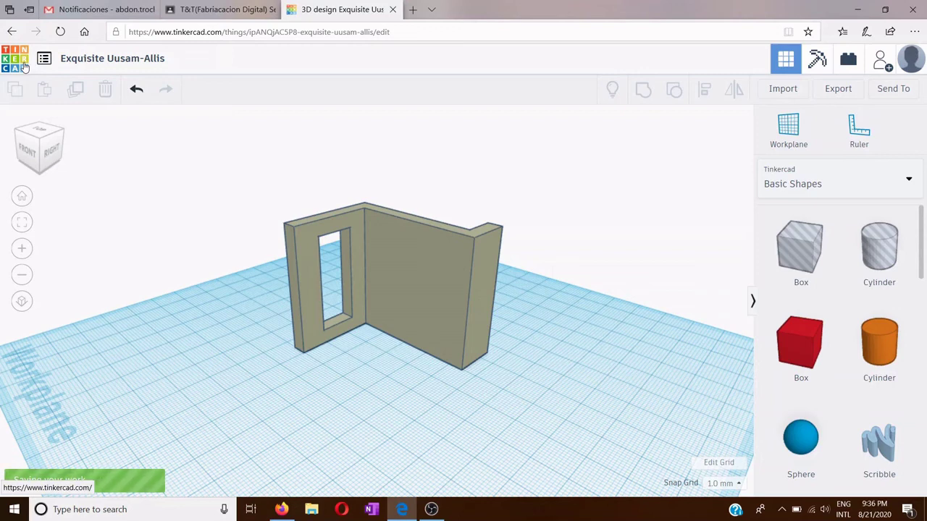